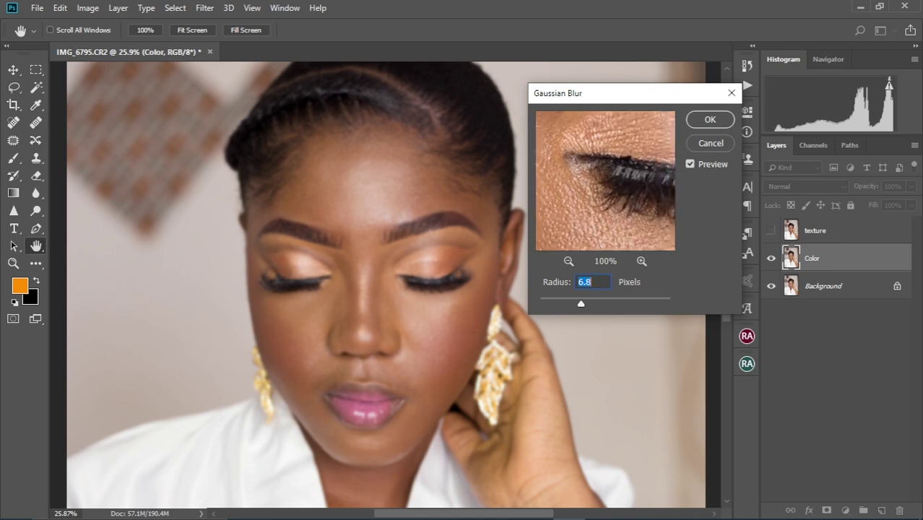
- Apply a 6.8-pixel Gaussian Blur to the Color layer, and select and show the texture layer
key(Return)
click(830, 231)
click(771, 231)
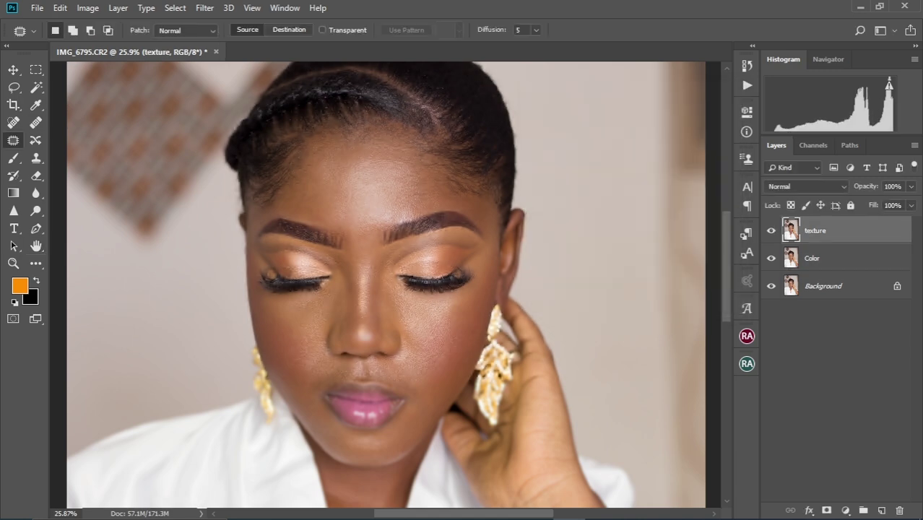
- Use Apply Image on the texture layer with the Color layer as RGB source, reducing it to grey detail, and change the layer's blend mode
click(88, 8)
click(112, 208)
click(646, 125)
click(599, 171)
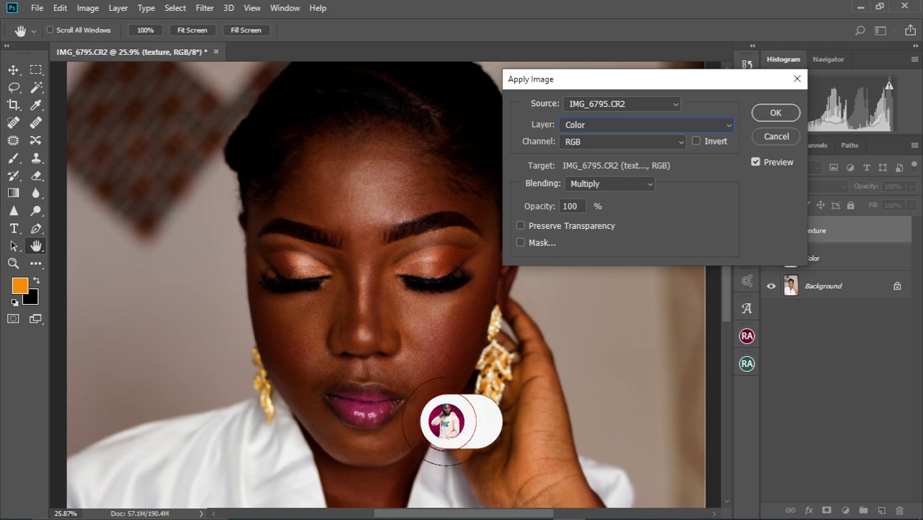
click(610, 184)
click(614, 463)
click(696, 205)
click(703, 226)
click(775, 113)
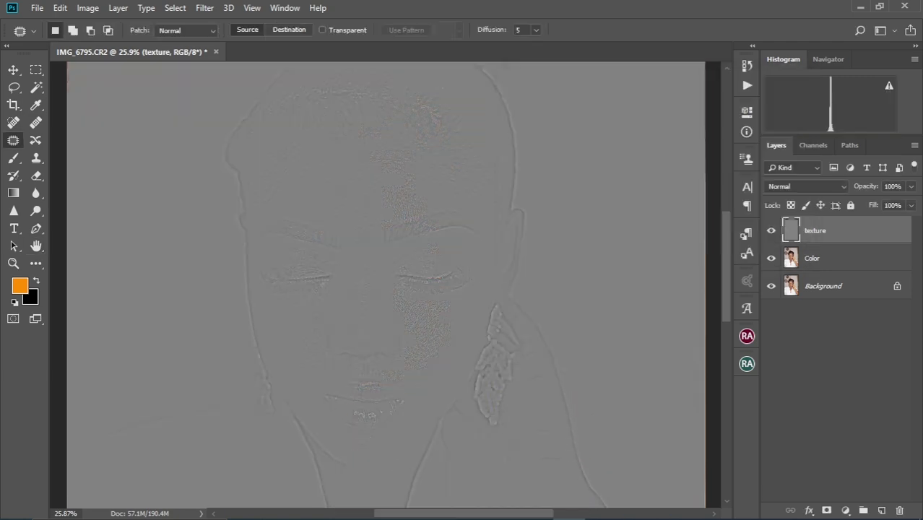
click(806, 186)
key(Return)
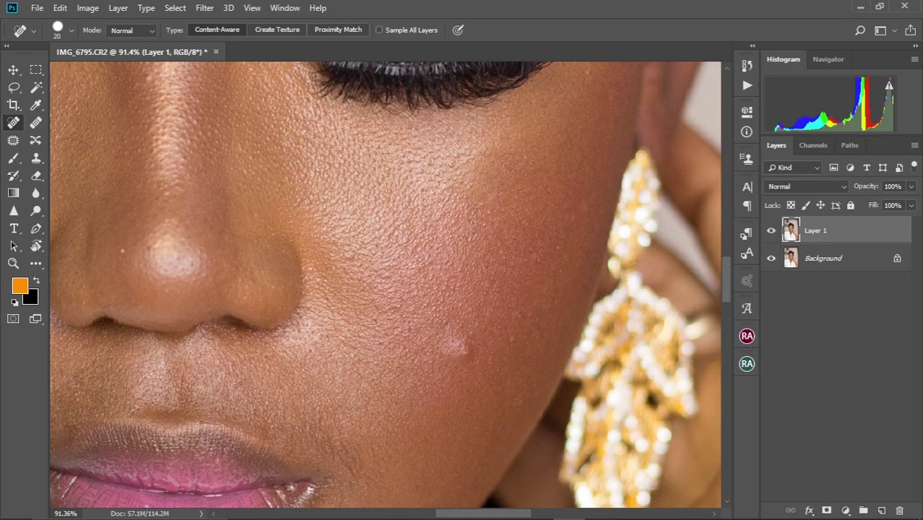
- Spot-heal the raised blemish and small spots on the right-hand cheek of Layer 1 with a size 20 Content-Aware brush
mouse_move(473, 325)
mouse_down()
mouse_move(463, 361)
mouse_move(463, 346)
mouse_move(446, 363)
mouse_up()
click(468, 352)
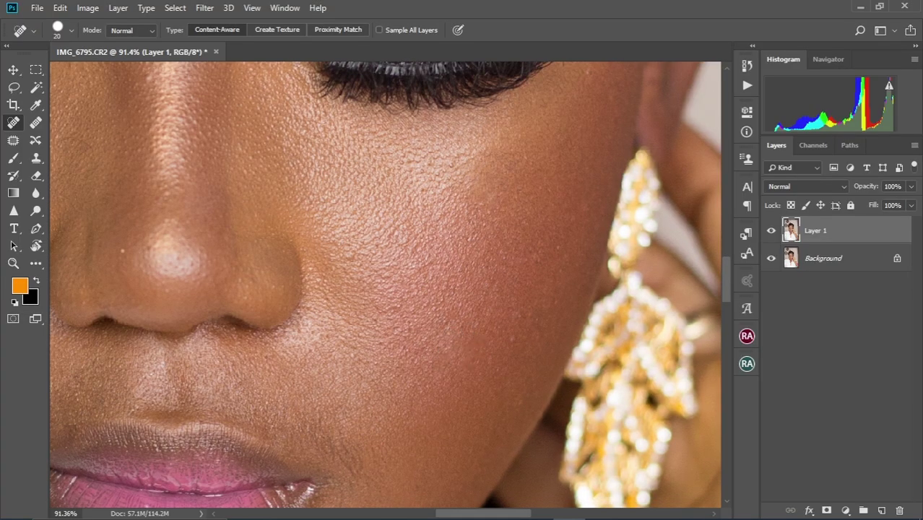
drag(479, 324, 466, 340)
click(356, 257)
click(513, 340)
click(530, 308)
scroll(531, 307, up, 1)
click(555, 260)
click(585, 218)
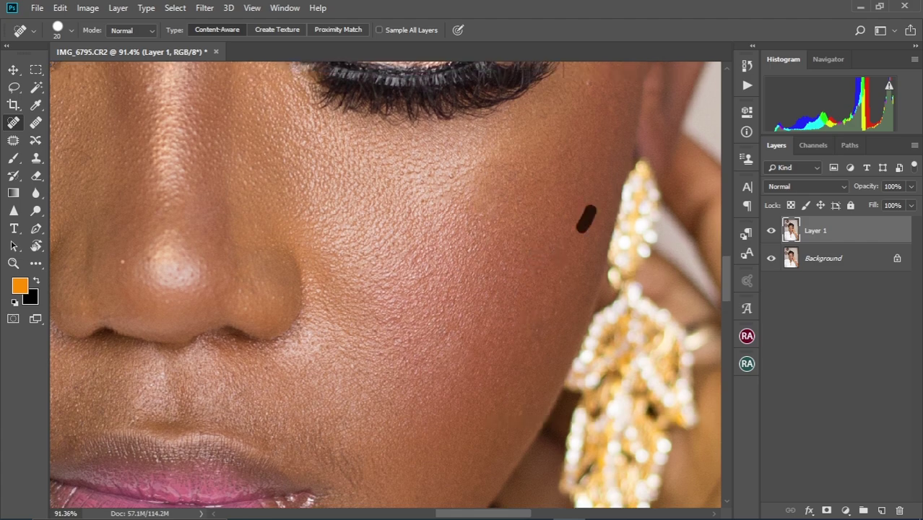
- Spot-heal the specks on the right-hand eyelid and the stray hairs below the eyebrow
scroll(585, 219, up, 3)
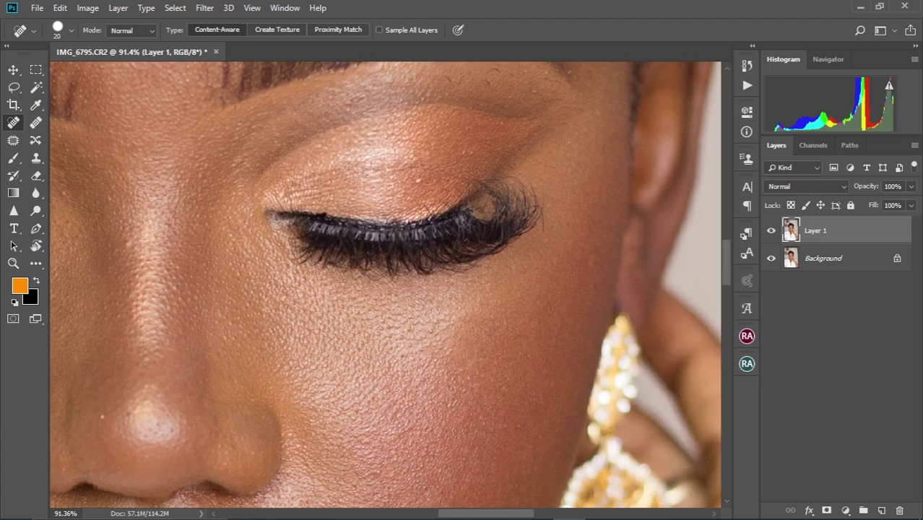
click(460, 153)
click(466, 128)
scroll(467, 129, up, 2)
scroll(385, 285, up, 1)
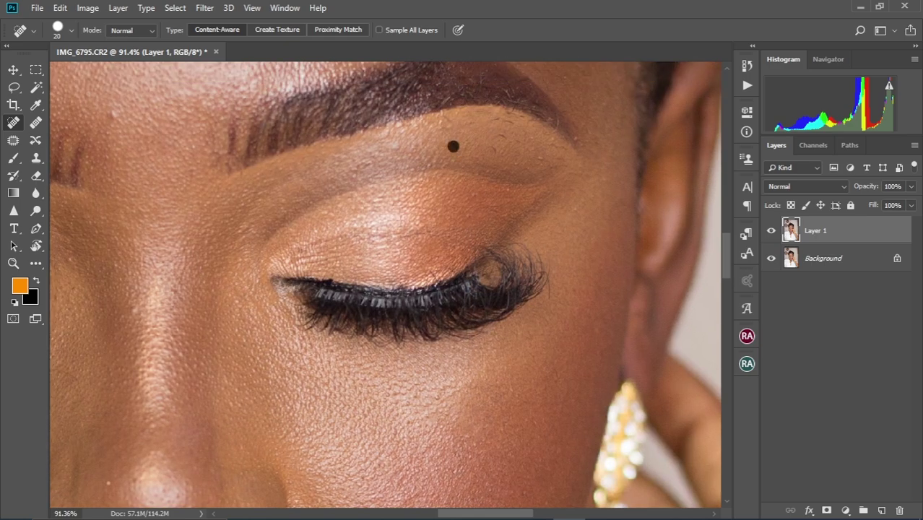
click(500, 136)
click(511, 127)
drag(535, 159, 562, 154)
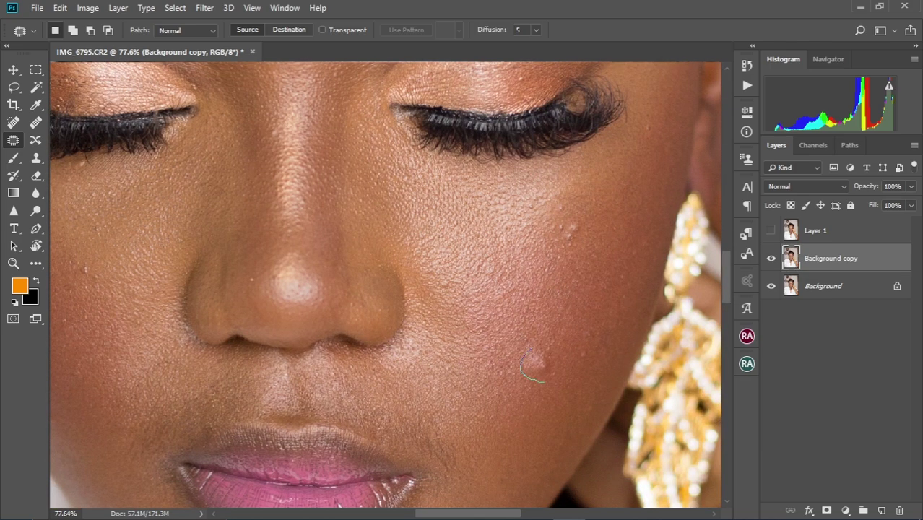
- Patch the blemishes on the lower and upper right-hand cheek of the Background copy layer with clean nearby skin
mouse_move(522, 356)
mouse_down()
mouse_move(533, 343)
mouse_move(510, 405)
mouse_up()
key(ctrl+d)
drag(511, 318, 493, 412)
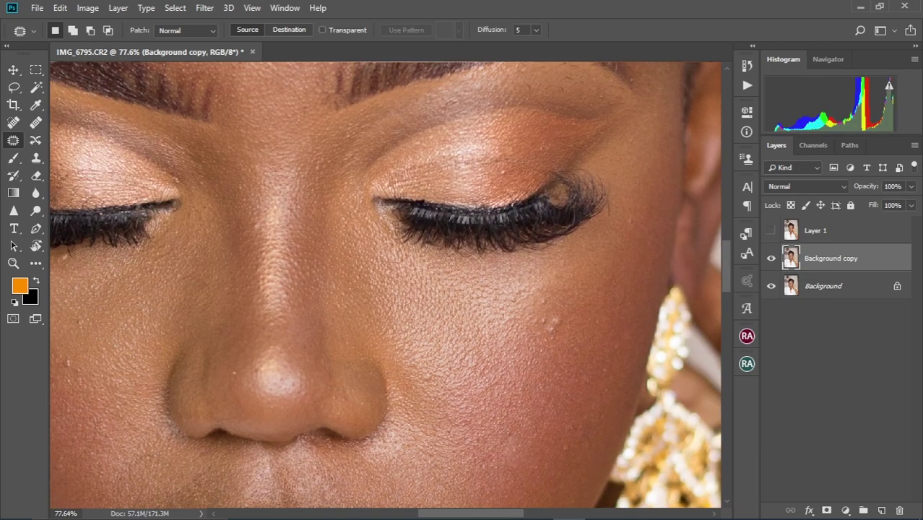
mouse_move(560, 330)
mouse_down()
mouse_move(555, 314)
mouse_move(576, 322)
mouse_move(537, 301)
mouse_move(563, 294)
mouse_up()
key(ctrl+d)
key(ctrl+d)
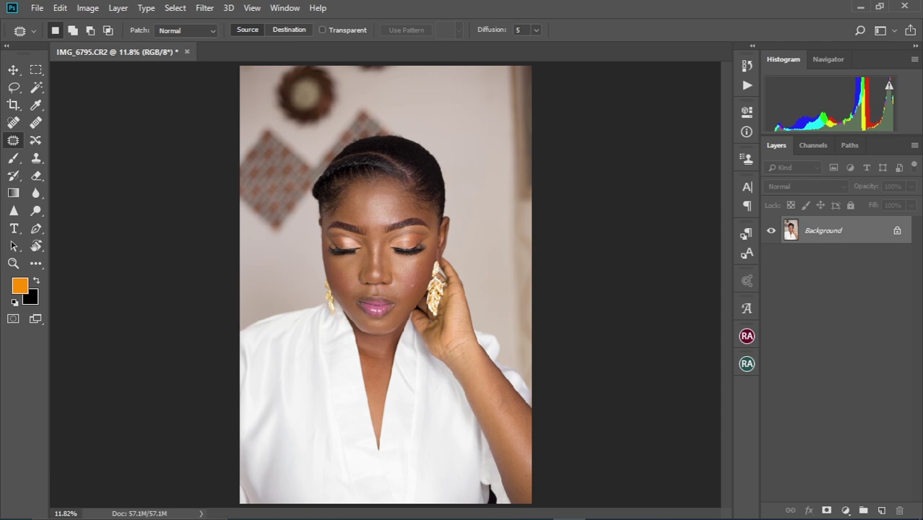
- Duplicate the Background layer as Layer 1 for retouching the face
key(ctrl+plus)
key(ctrl+plus)
key(ctrl+plus)
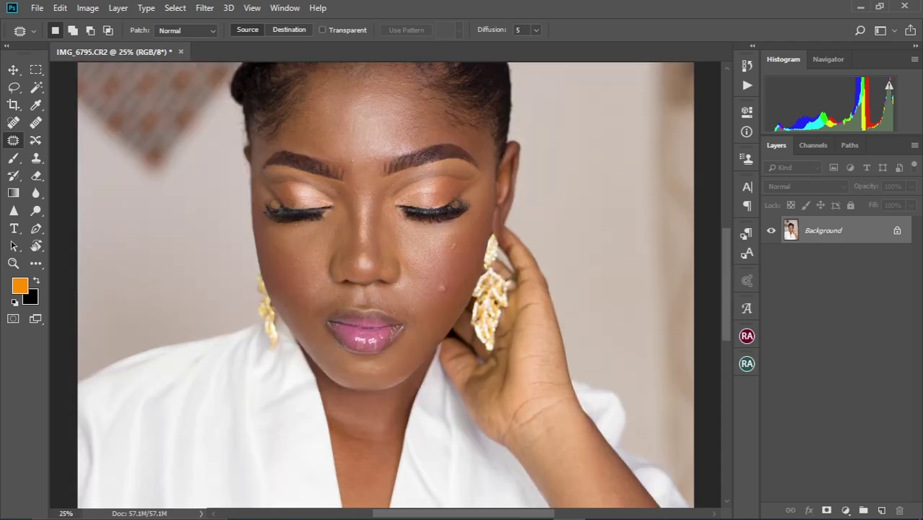
key(ctrl+plus)
drag(385, 285, 407, 345)
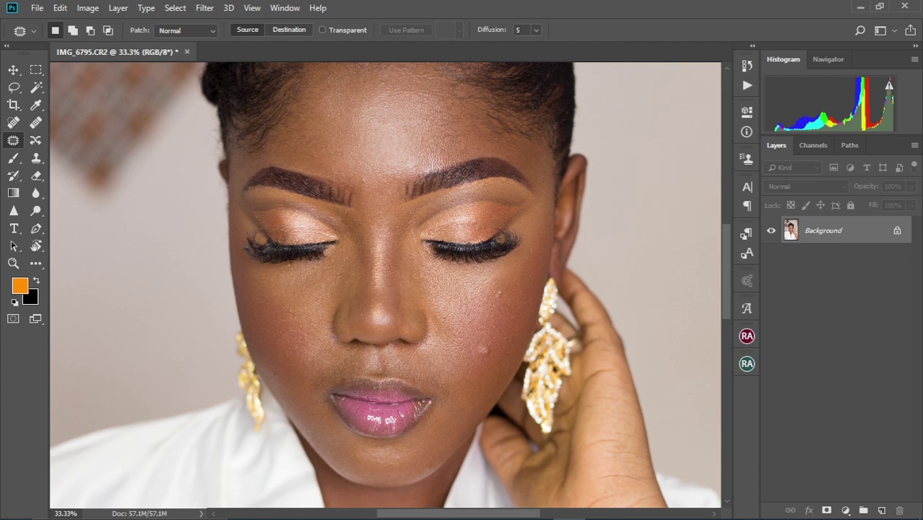
key(ctrl+j)
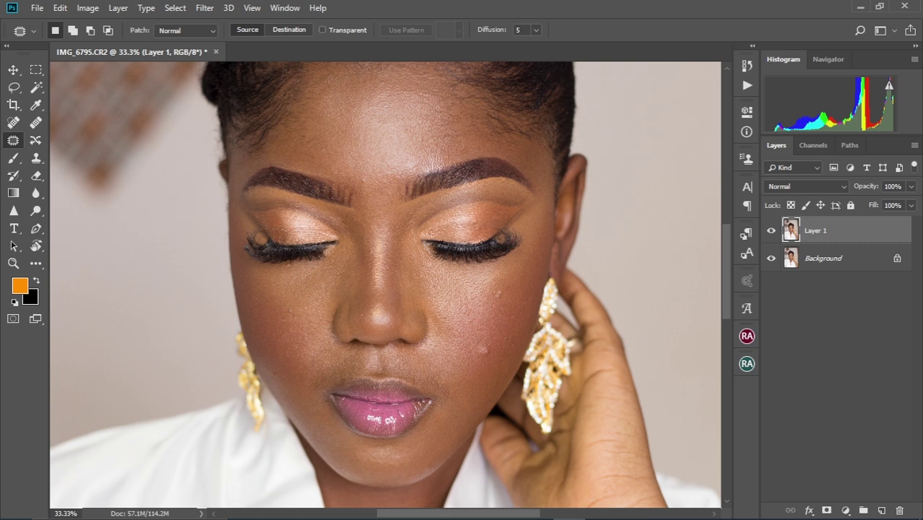
- Remove the raised blemish and surrounding spots on the right-hand cheek with a size 20 Content-Aware Spot Healing Brush
scroll(385, 285, down, 2)
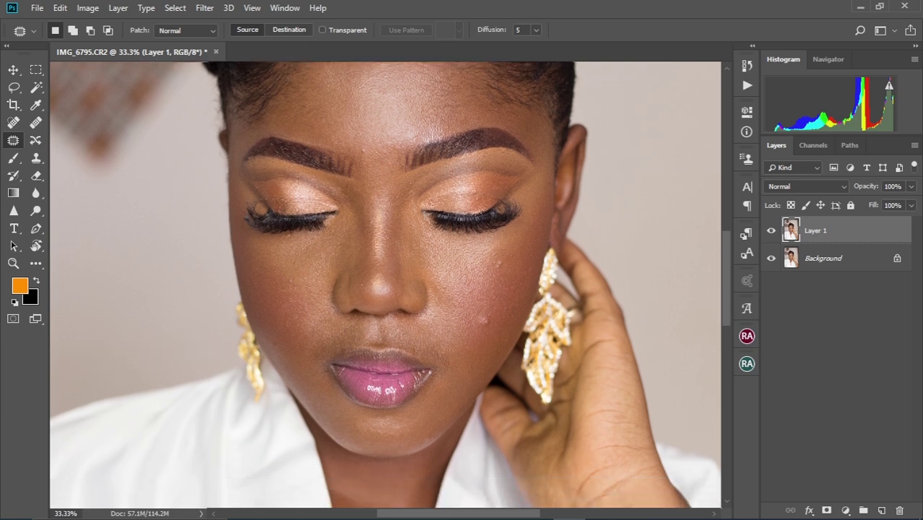
key(j)
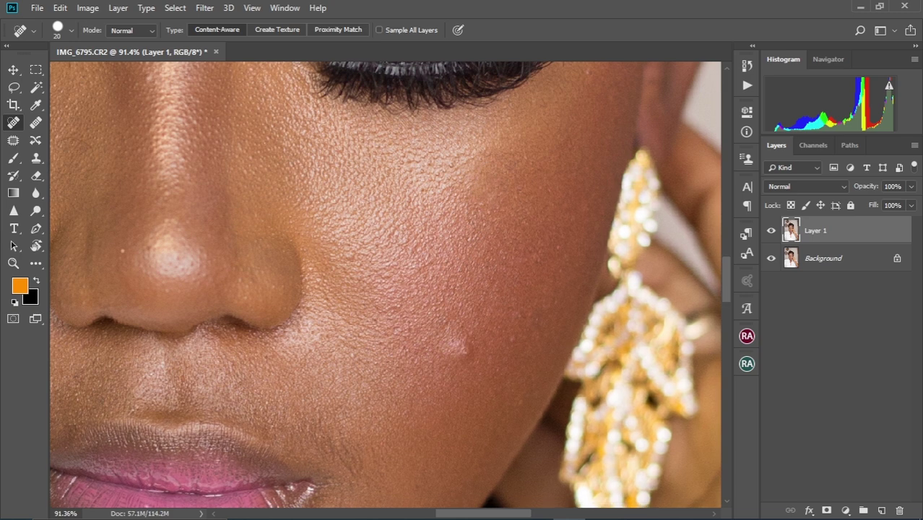
drag(473, 325, 459, 365)
mouse_move(453, 331)
mouse_down()
mouse_move(437, 365)
mouse_move(455, 360)
mouse_move(447, 363)
mouse_up()
drag(483, 320, 463, 344)
drag(347, 257, 371, 256)
drag(448, 178, 439, 195)
drag(410, 229, 402, 245)
drag(525, 304, 514, 329)
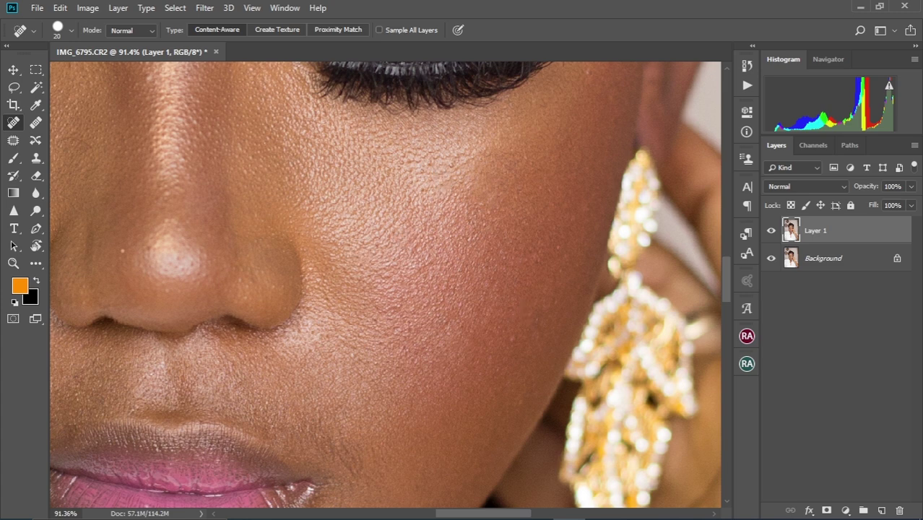
- Clean up the specks on the right-hand eyelid and the stray hairs under the eyebrow with the Spot Healing Brush
scroll(549, 267, up, 1)
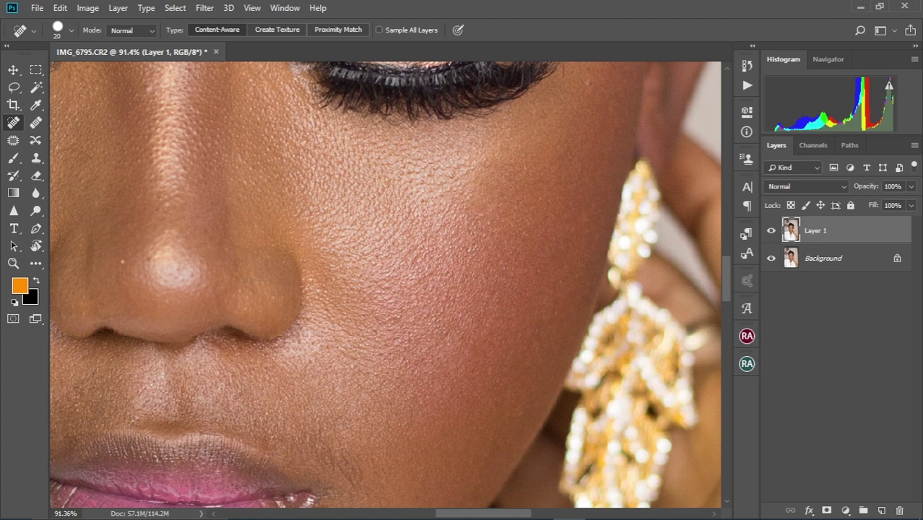
scroll(485, 183, up, 5)
scroll(389, 284, up, 1)
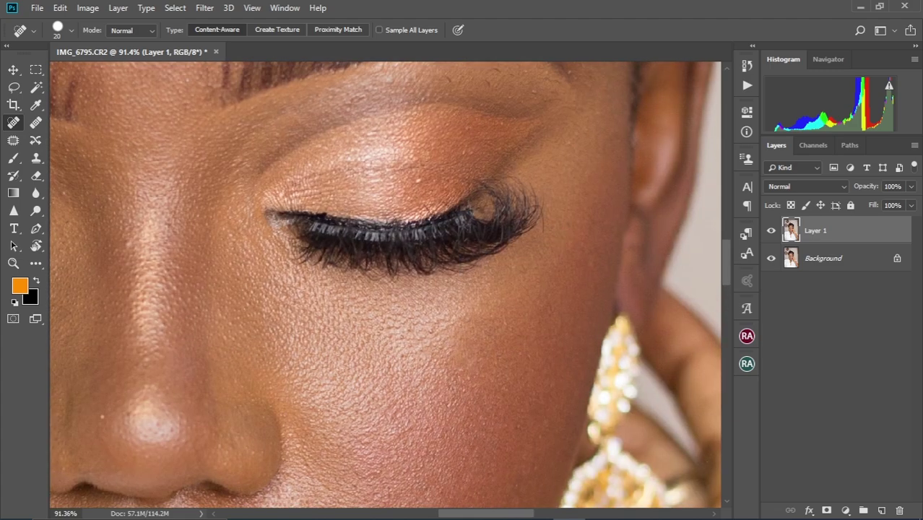
click(422, 181)
click(463, 153)
click(466, 128)
scroll(466, 128, up, 3)
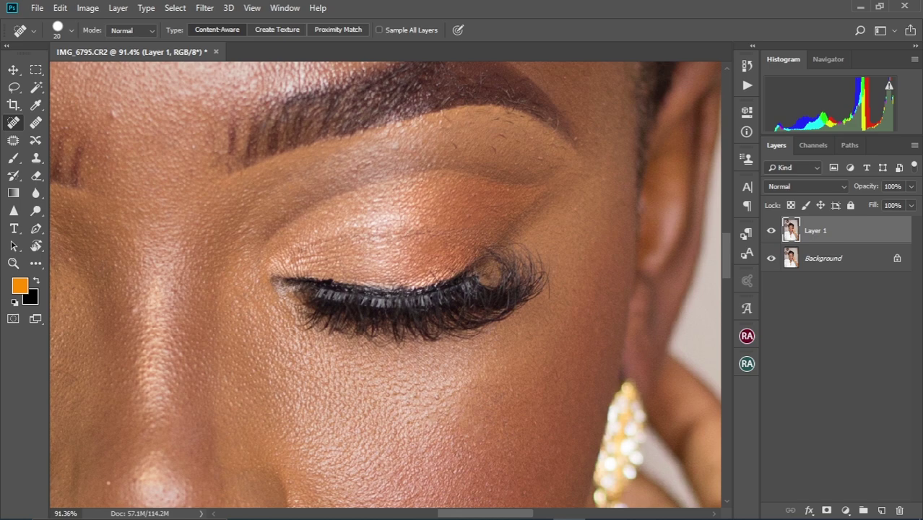
click(497, 135)
click(499, 121)
click(510, 128)
- Spot-heal the remaining small spots on the left-hand cheek, eyelid and skin above the eyebrow
scroll(252, 166, left, 5)
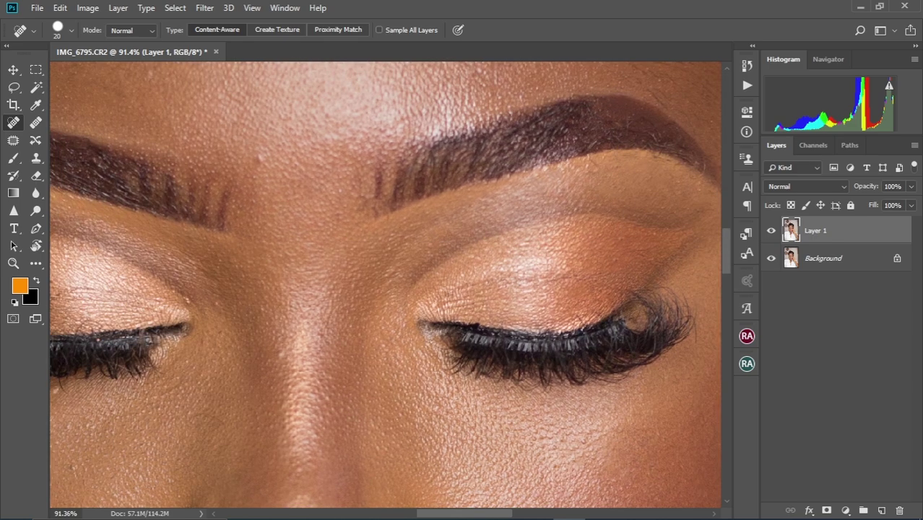
scroll(252, 166, up, 10)
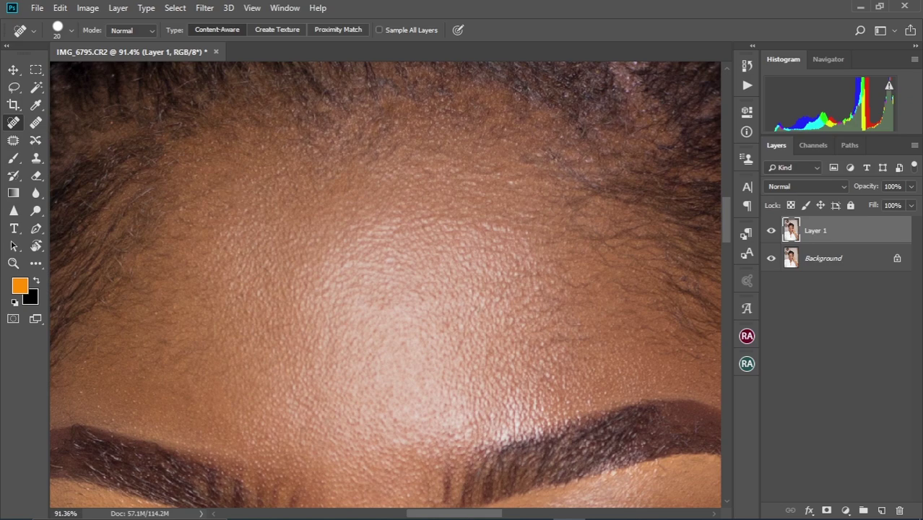
scroll(385, 289, down, 9)
scroll(385, 288, down, 8)
scroll(385, 289, left, 3)
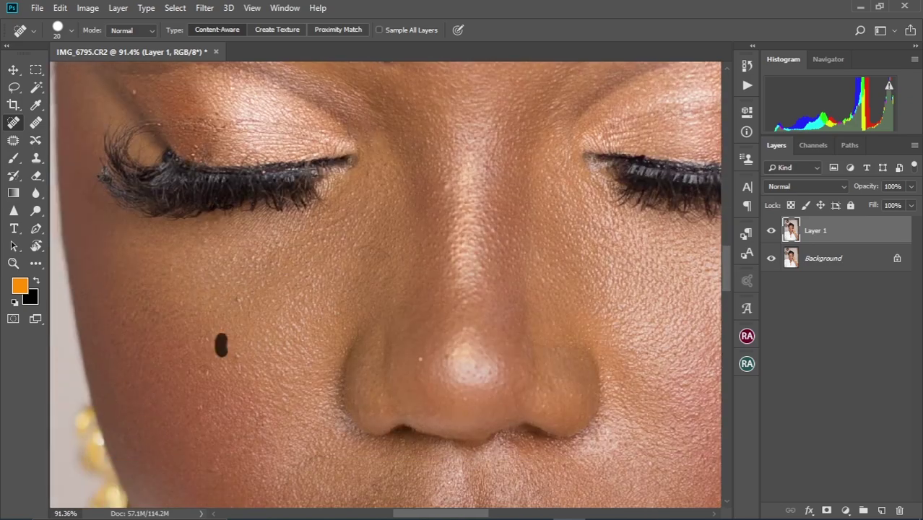
scroll(385, 289, up, 8)
scroll(385, 289, left, 3)
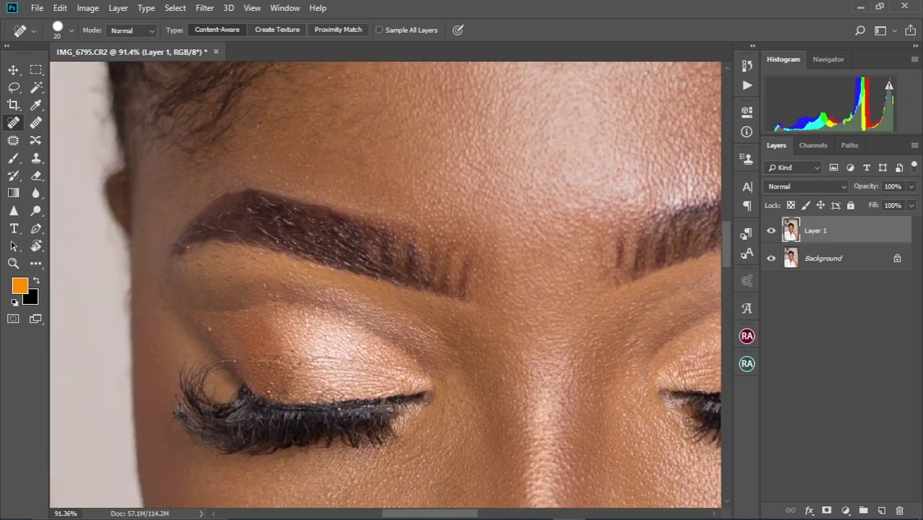
click(271, 294)
scroll(307, 311, down, 4)
scroll(262, 361, up, 5)
click(445, 186)
click(446, 187)
- Compare the healed face with the original by toggling the visibility of Layer 1
key(ctrl+0)
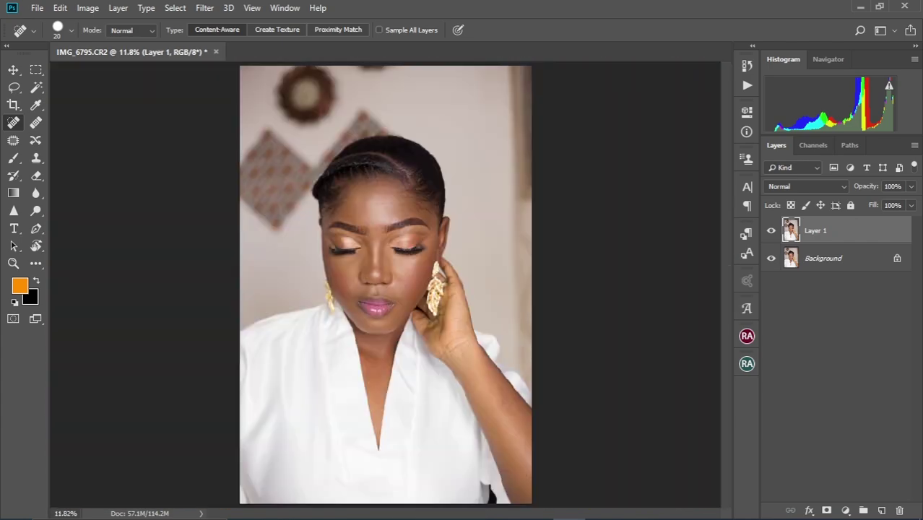
scroll(384, 245, up, 5)
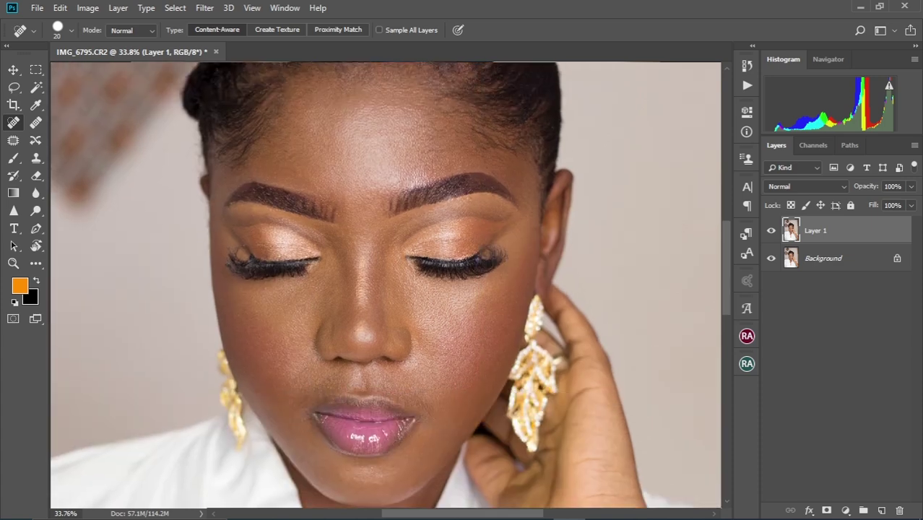
click(771, 230)
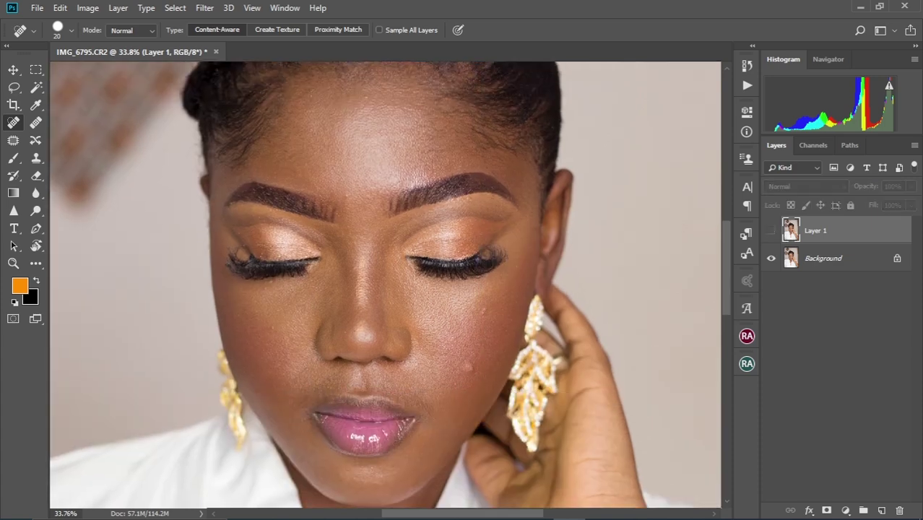
key(ctrl+comma)
scroll(498, 303, up, 2)
drag(385, 303, 405, 299)
scroll(412, 253, down, 1)
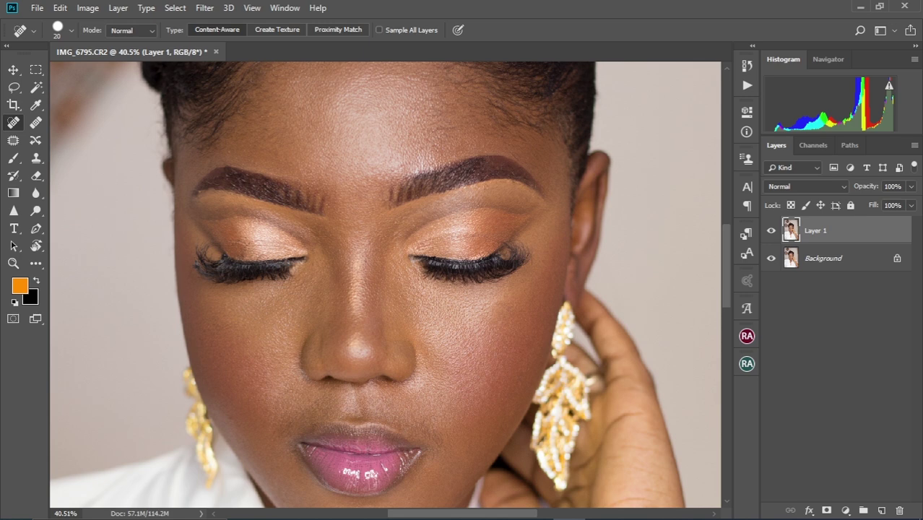
- Hide Layer 1 and duplicate the Background layer
scroll(385, 285, up, 1)
click(771, 231)
click(823, 258)
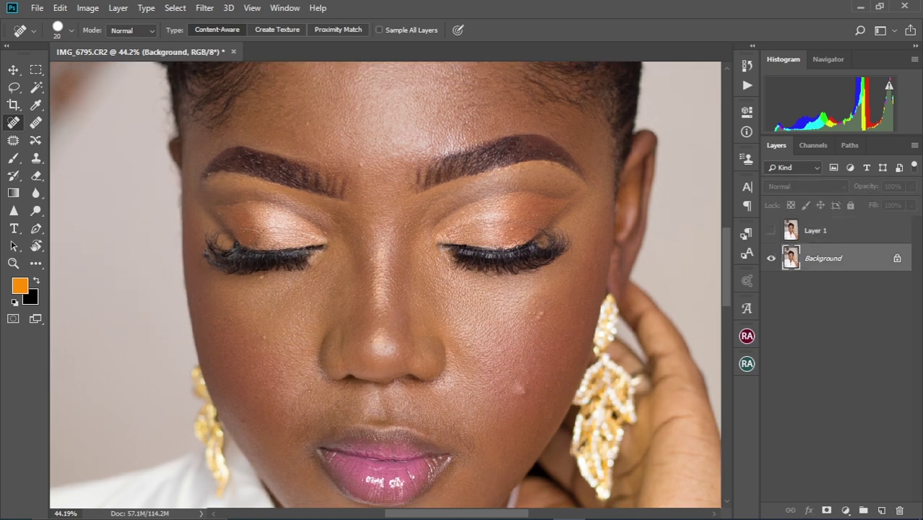
key(ctrl+j)
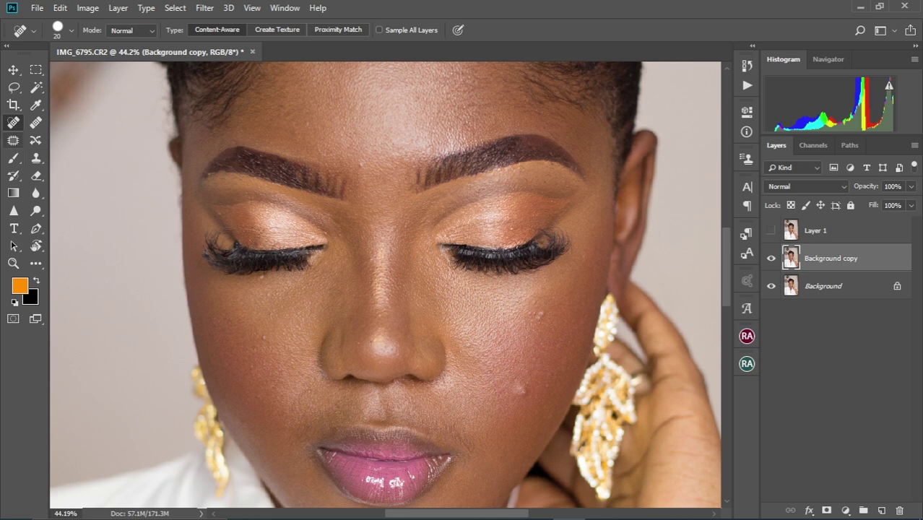
- Patch a small spot on the forehead above the left-hand eyebrow on the Background copy layer using the Patch tool
click(13, 140)
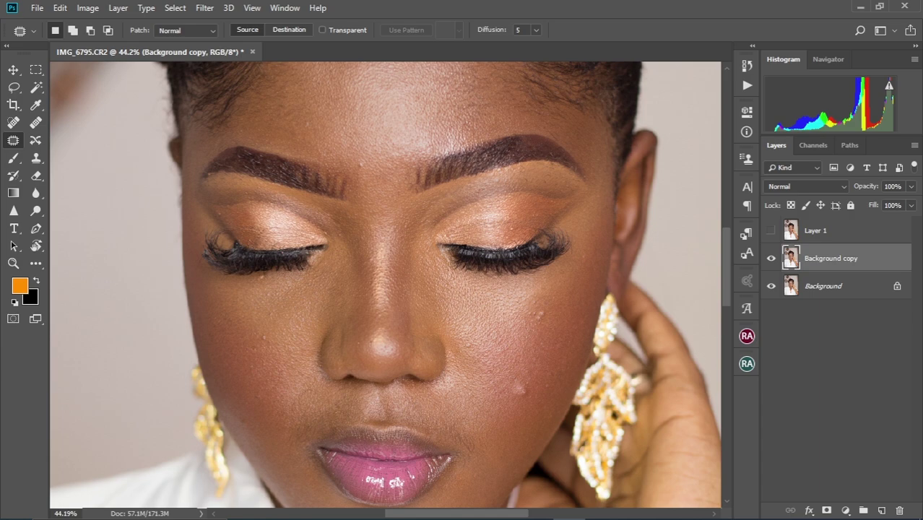
scroll(368, 199, up, 4)
scroll(368, 199, up, 2)
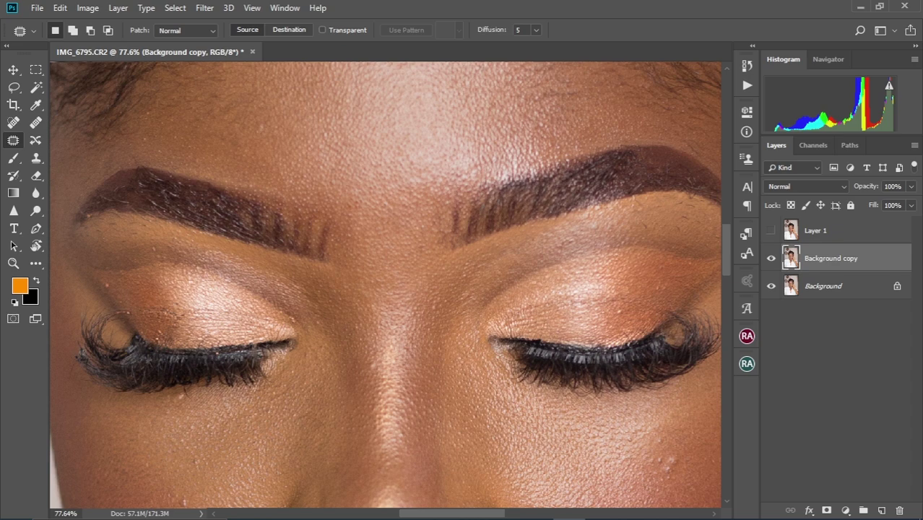
click(770, 258)
drag(368, 199, 404, 249)
click(770, 257)
drag(297, 170, 307, 185)
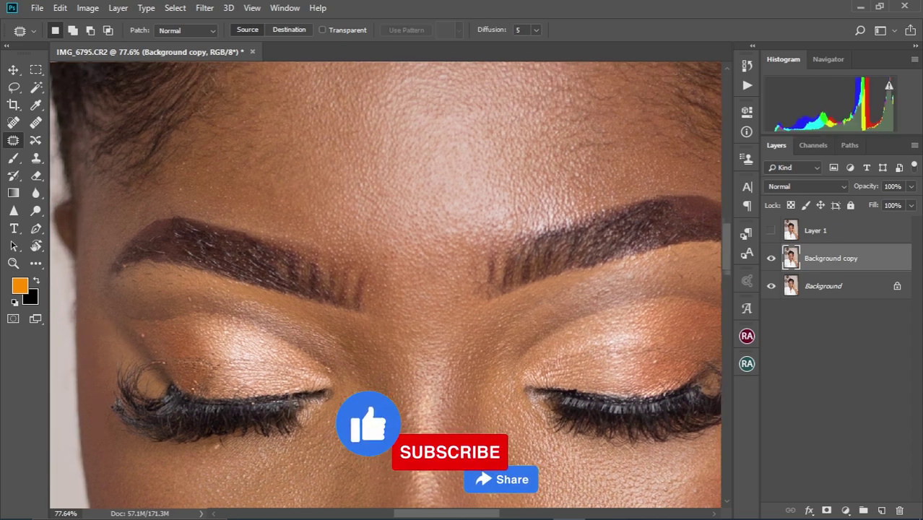
- Patch the specks at the outer corner of the left-hand eye and on the brow bone, clearing each selection
drag(310, 311, 298, 198)
drag(124, 218, 163, 236)
key(ctrl+d)
drag(167, 183, 171, 186)
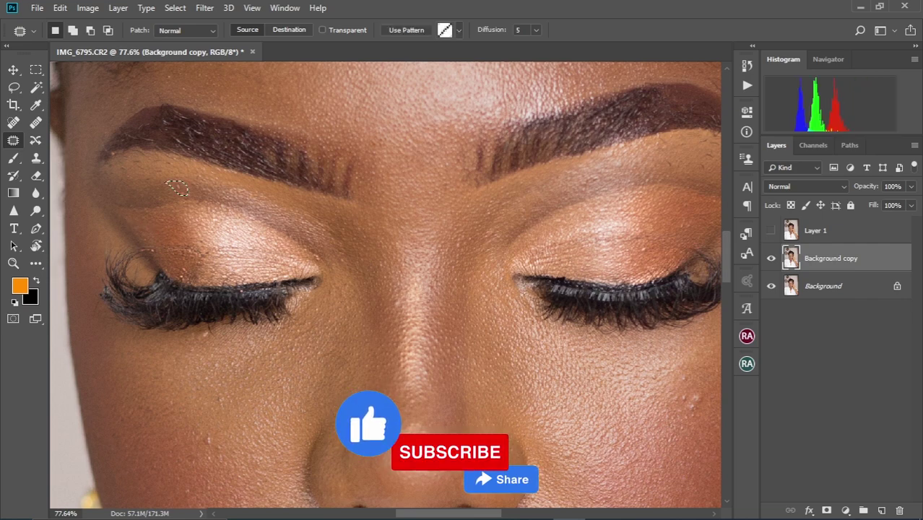
key(ctrl+d)
- Patch the raised bumps on the right-hand cheek of the Background copy layer with the Patch tool, clearing each selection
drag(311, 310, 187, 138)
drag(525, 351, 512, 403)
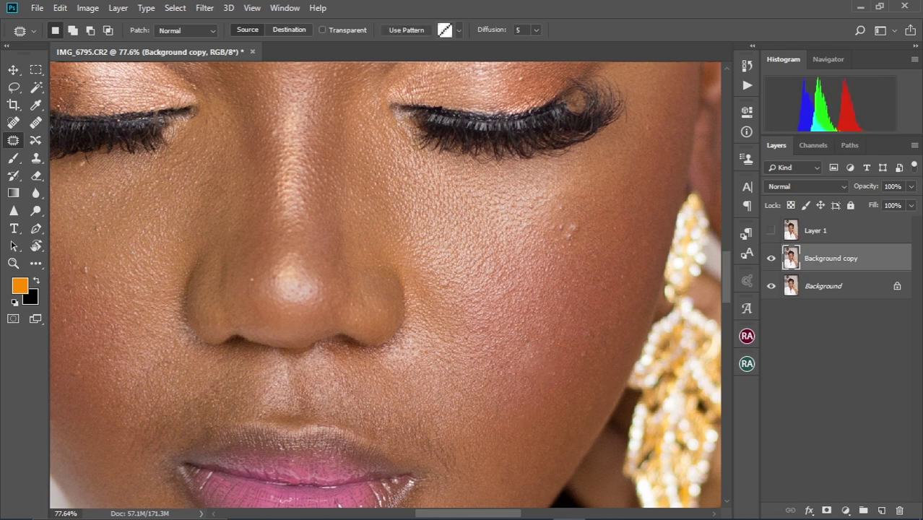
key(ctrl+d)
scroll(385, 285, up, 3)
mouse_move(550, 339)
mouse_down()
mouse_move(554, 316)
mouse_move(576, 321)
mouse_move(550, 291)
mouse_move(561, 293)
mouse_move(535, 313)
mouse_up()
key(ctrl+d)
key(ctrl+d)
key(ctrl+d)
mouse_move(540, 321)
mouse_down()
mouse_move(555, 316)
mouse_move(493, 367)
mouse_up()
mouse_move(566, 293)
mouse_down()
mouse_move(570, 286)
mouse_move(554, 311)
mouse_move(570, 327)
mouse_up()
key(ctrl+d)
scroll(563, 300, down, 5)
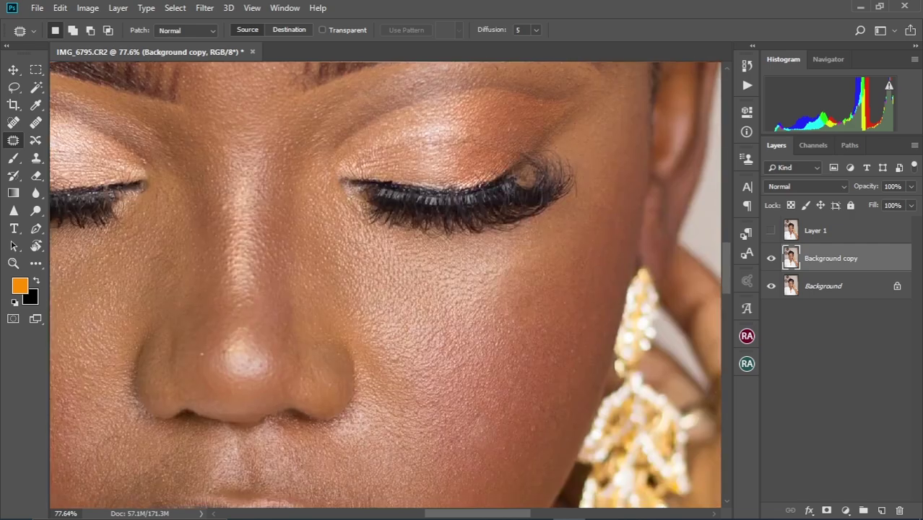
- Patch the small spots on the upper right-hand cheek below the lashes and deselect
drag(514, 275, 509, 272)
key(ctrl+d)
mouse_move(507, 280)
mouse_down()
mouse_move(494, 286)
mouse_move(514, 268)
mouse_up()
mouse_move(510, 273)
mouse_down()
mouse_move(498, 280)
mouse_move(522, 254)
mouse_up()
key(ctrl+d)
key(ctrl+d)
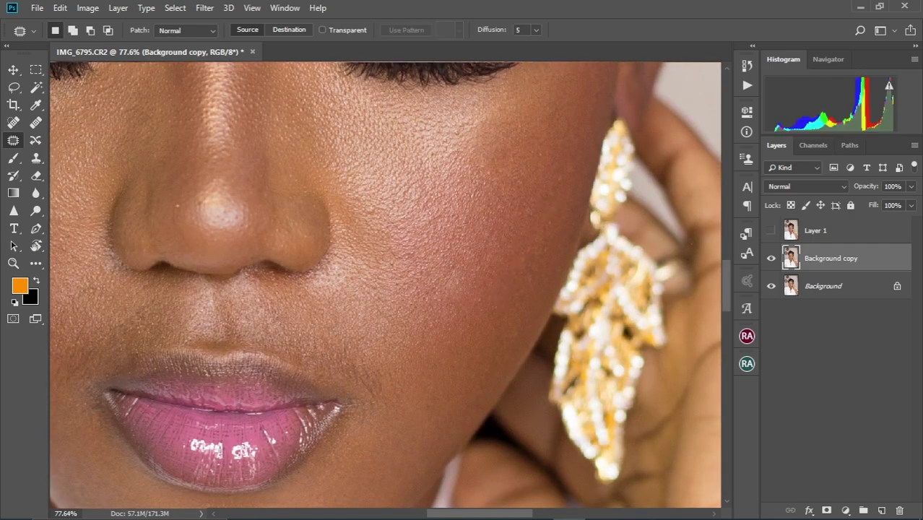
- Patch the remaining small spots on the left-hand cheek and around the nose, clearing the selection
scroll(549, 206, down, 4)
scroll(548, 205, up, 3)
drag(365, 254, 441, 263)
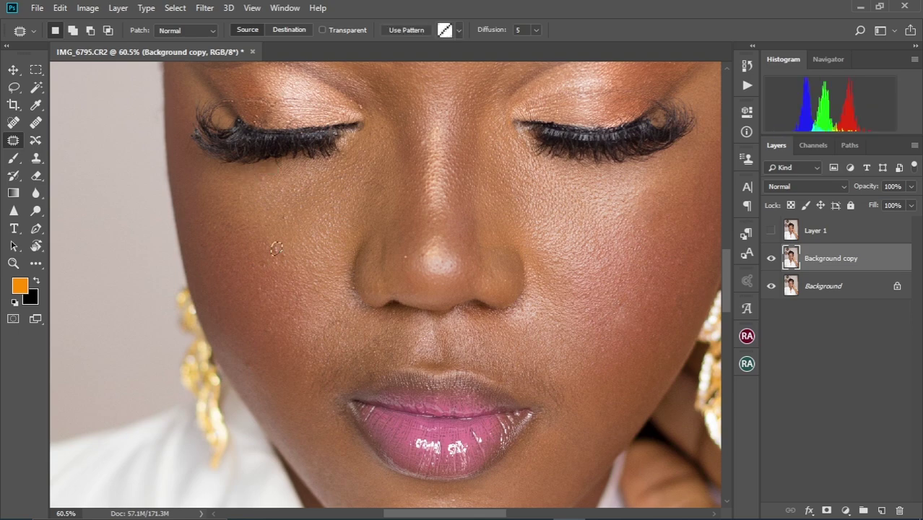
scroll(385, 284, up, 3)
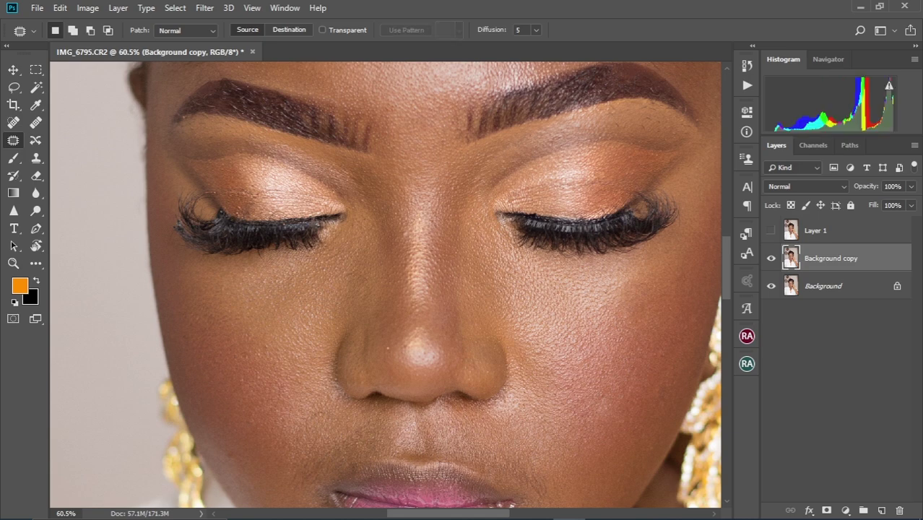
scroll(344, 199, down, 3)
scroll(383, 231, up, 3)
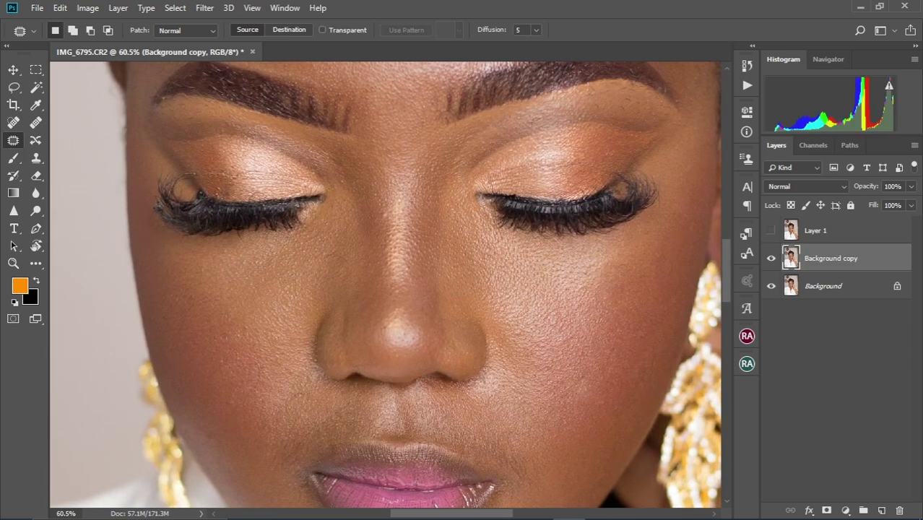
key(ctrl+d)
- Examine the patched face from chin to forehead and compare it with the original by toggling the Background copy layer's visibility
scroll(376, 275, down, 6)
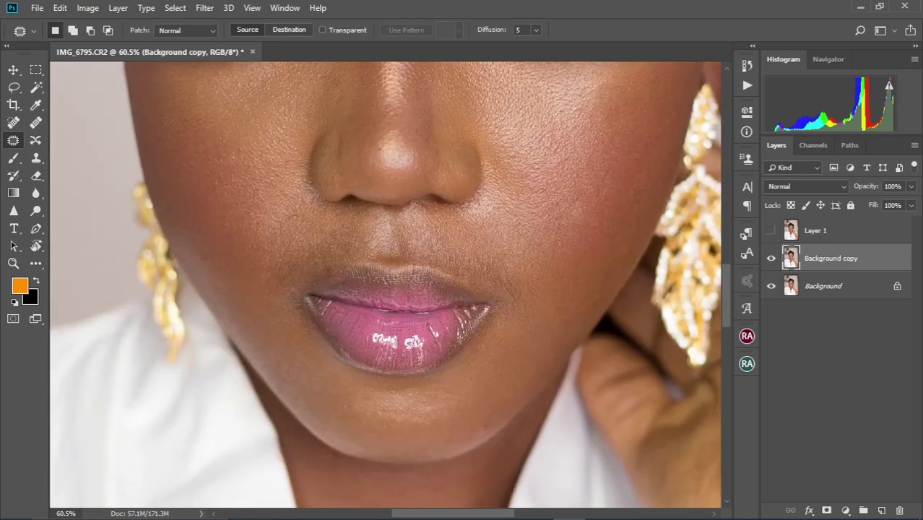
scroll(357, 310, up, 2)
scroll(354, 318, down, 2)
scroll(350, 258, down, 4)
scroll(350, 257, up, 5)
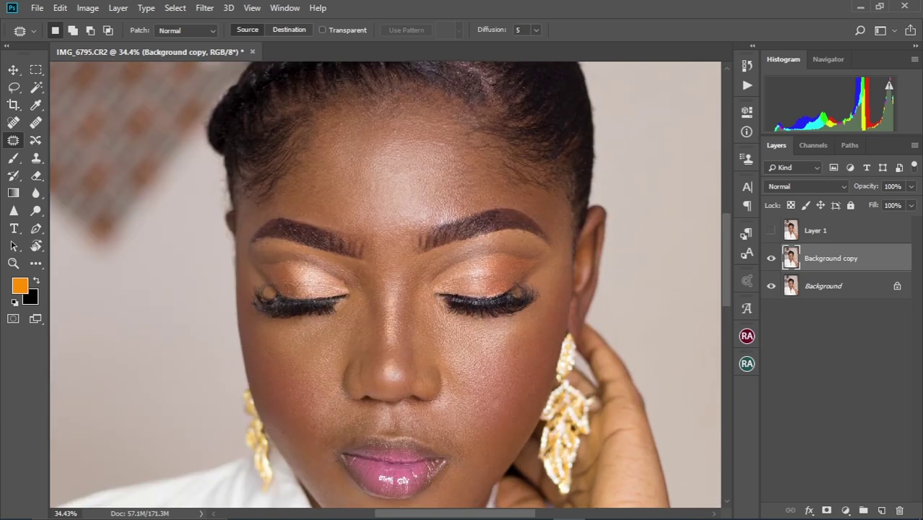
scroll(354, 267, down, 1)
scroll(361, 282, down, 3)
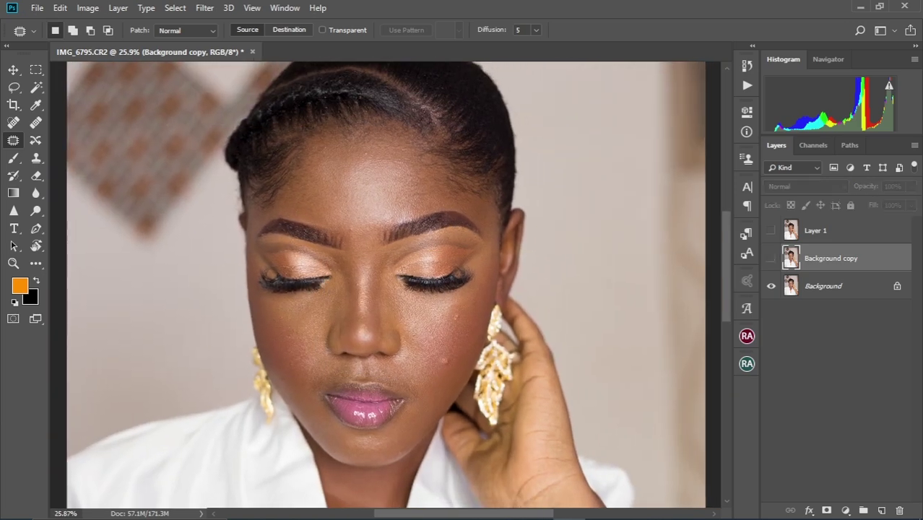
click(771, 259)
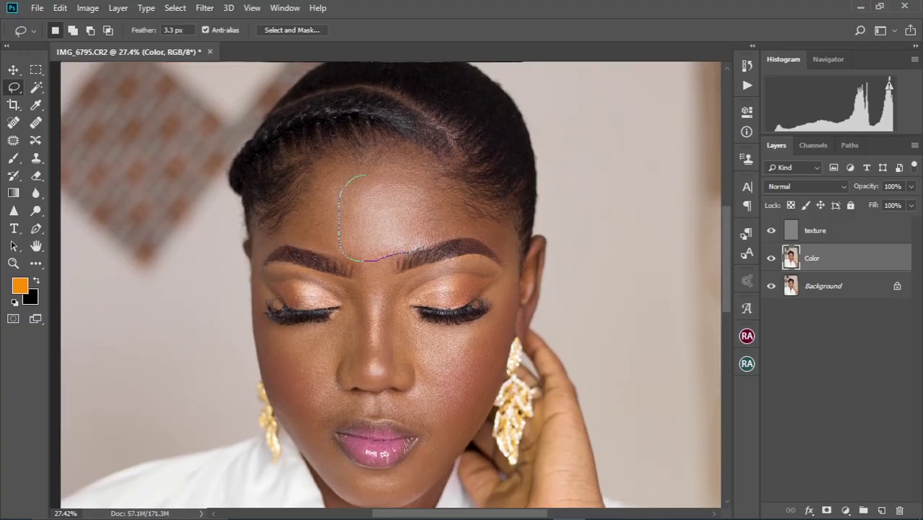
- Lasso the centre of the forehead on the Color layer with a 3.3 px feather and smooth it with a Gaussian Blur
drag(400, 174, 369, 174)
right_click(391, 212)
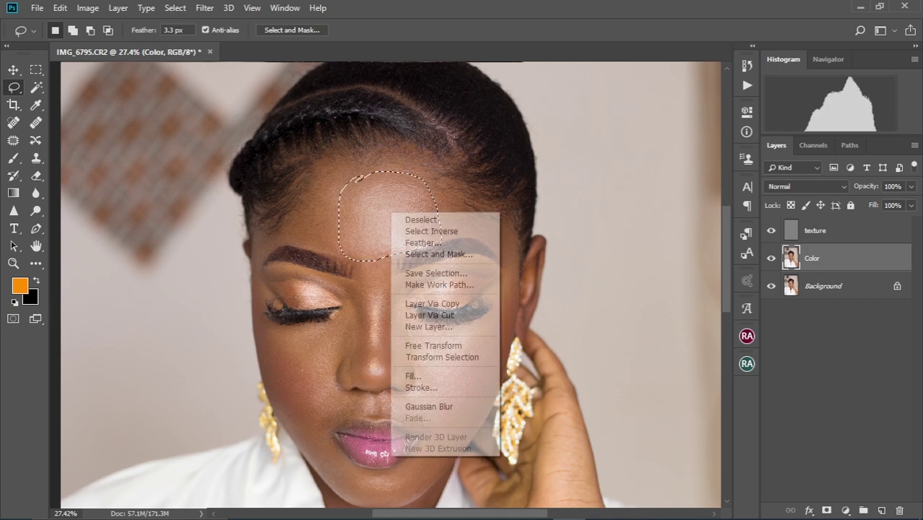
click(429, 406)
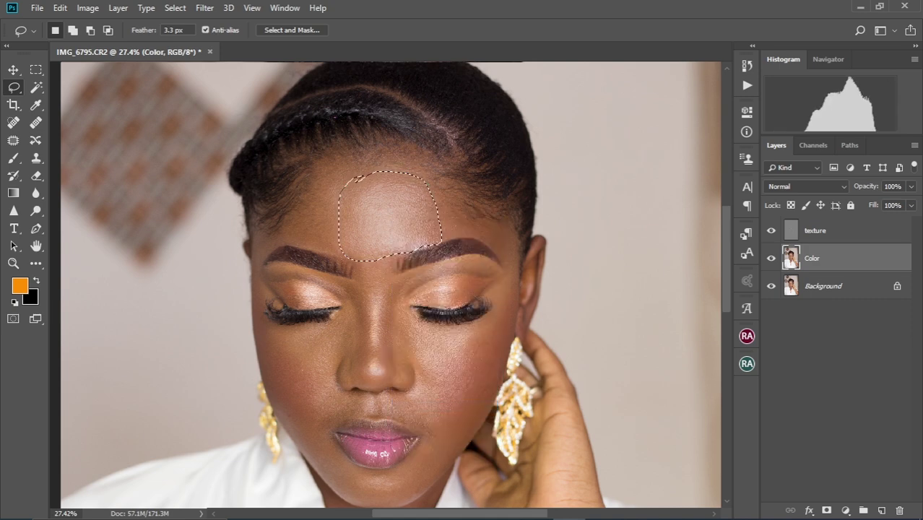
click(205, 8)
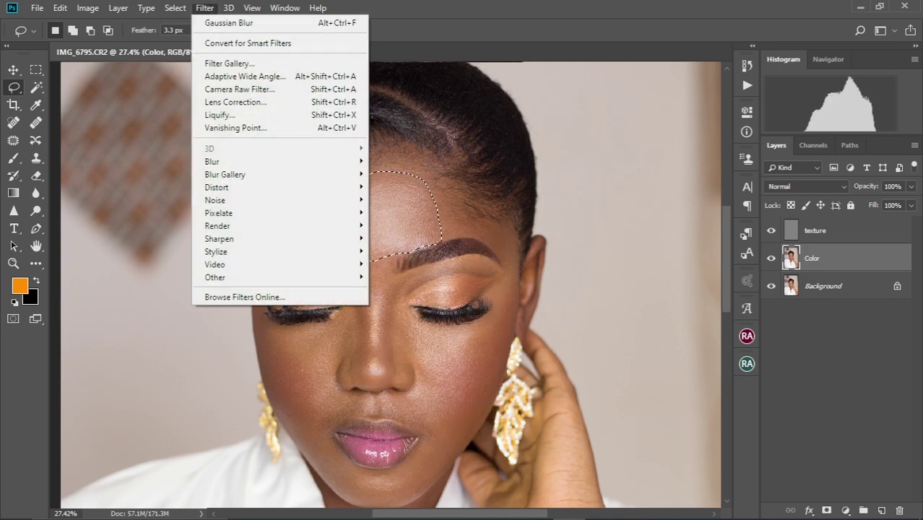
mouse_move(325, 161)
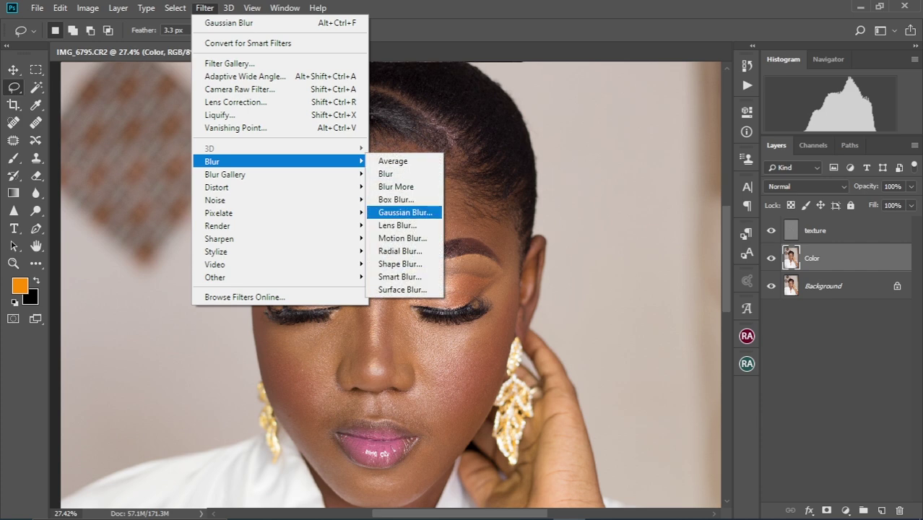
click(405, 209)
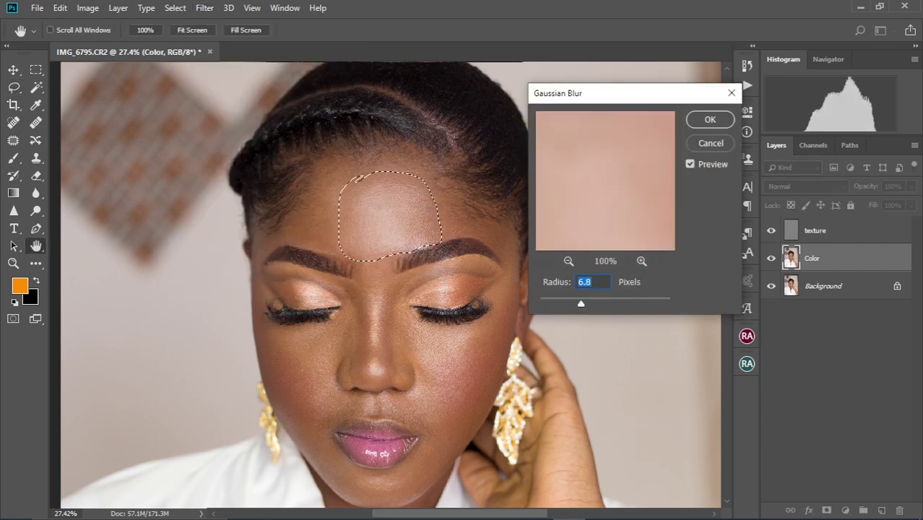
drag(581, 303, 586, 303)
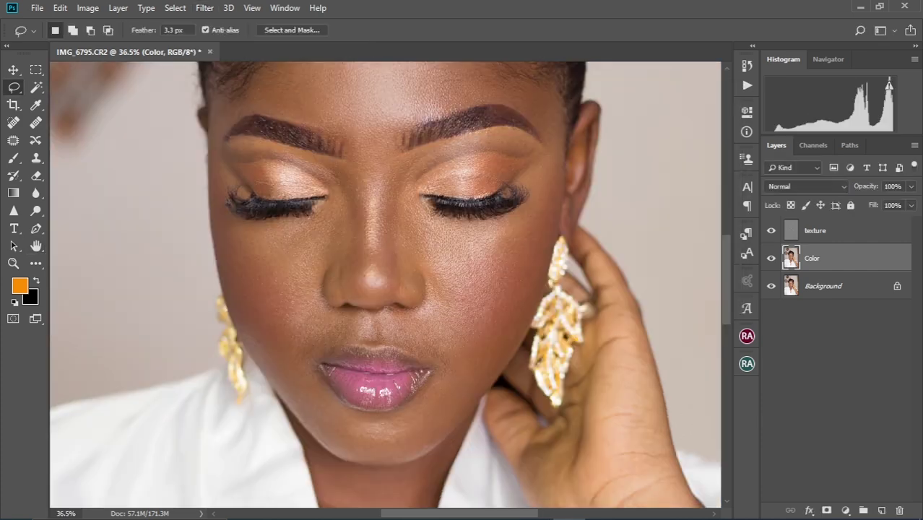
- Lasso the nose bridge and the right-hand side of the nose on the Color layer, smoothing each area with a Gaussian Blur
mouse_move(360, 170)
mouse_down()
mouse_move(361, 202)
mouse_move(382, 220)
mouse_move(402, 161)
mouse_move(355, 125)
mouse_move(359, 154)
mouse_up()
right_click(362, 190)
click(404, 386)
mouse_move(382, 214)
mouse_down()
mouse_move(419, 253)
mouse_move(433, 172)
mouse_move(391, 160)
mouse_up()
right_click(410, 176)
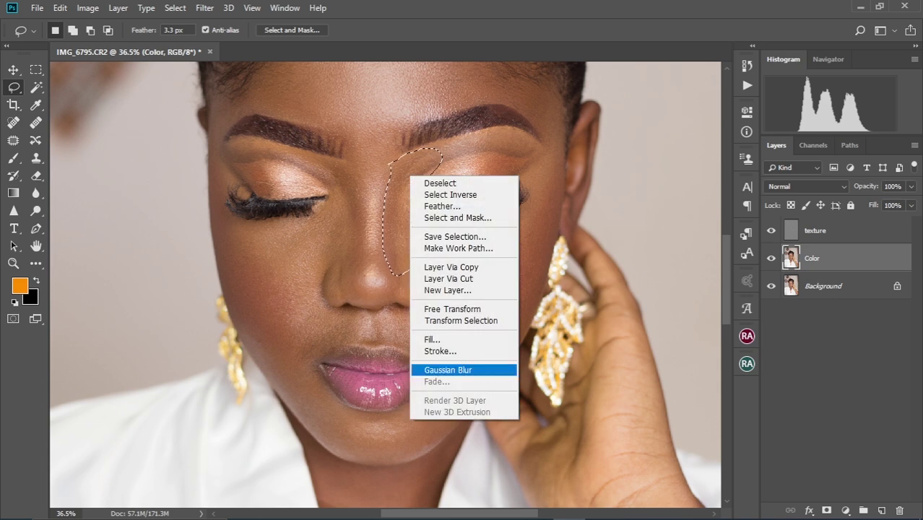
click(448, 370)
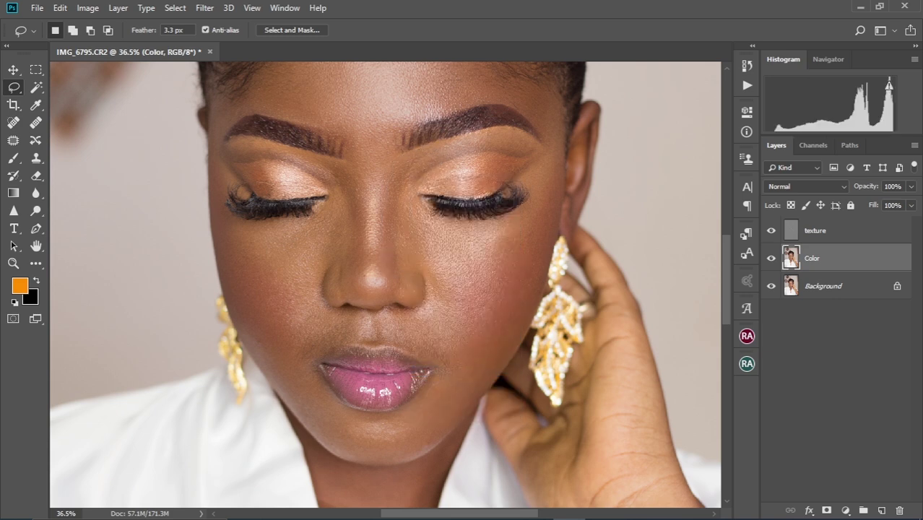
- Lasso the right-hand cheek below the eye on the Color layer and smooth it with a Gaussian Blur above 9.6 pixels
mouse_move(422, 204)
mouse_down()
mouse_move(511, 215)
mouse_move(506, 312)
mouse_move(421, 273)
mouse_move(408, 203)
mouse_up()
right_click(447, 242)
click(491, 438)
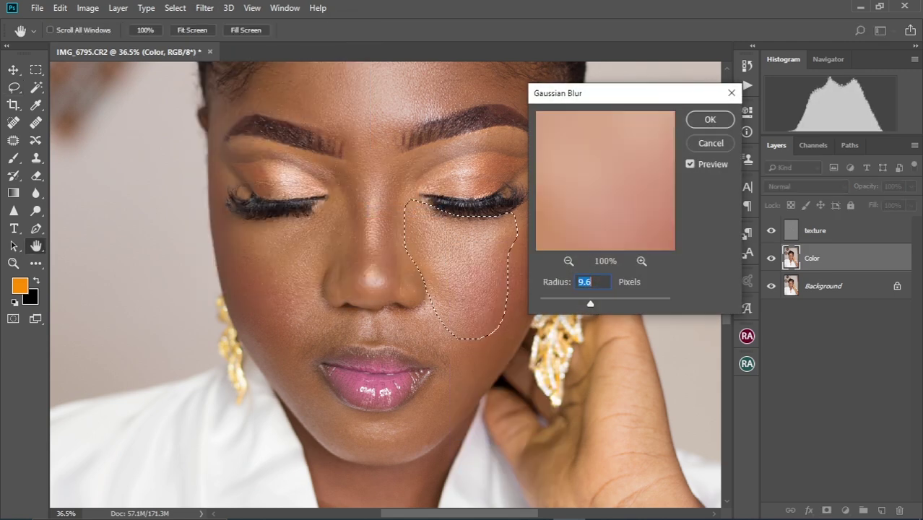
drag(590, 304, 594, 304)
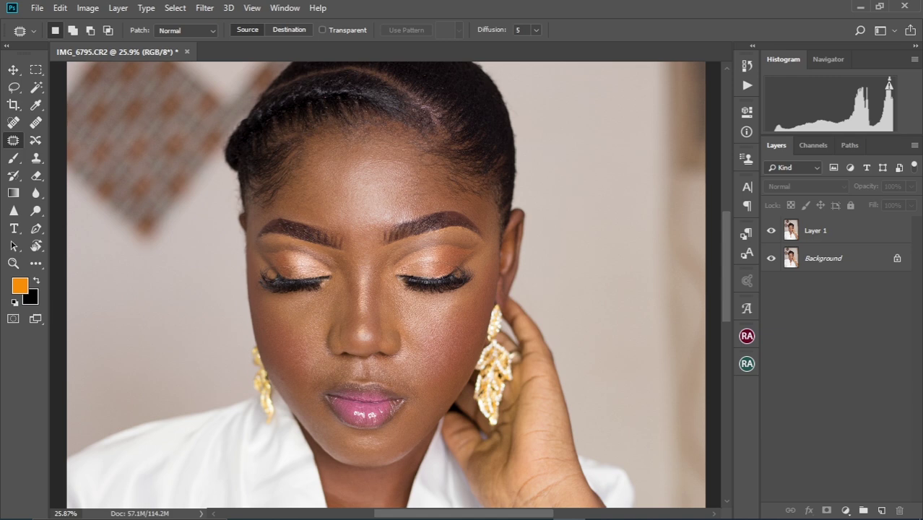
click(830, 230)
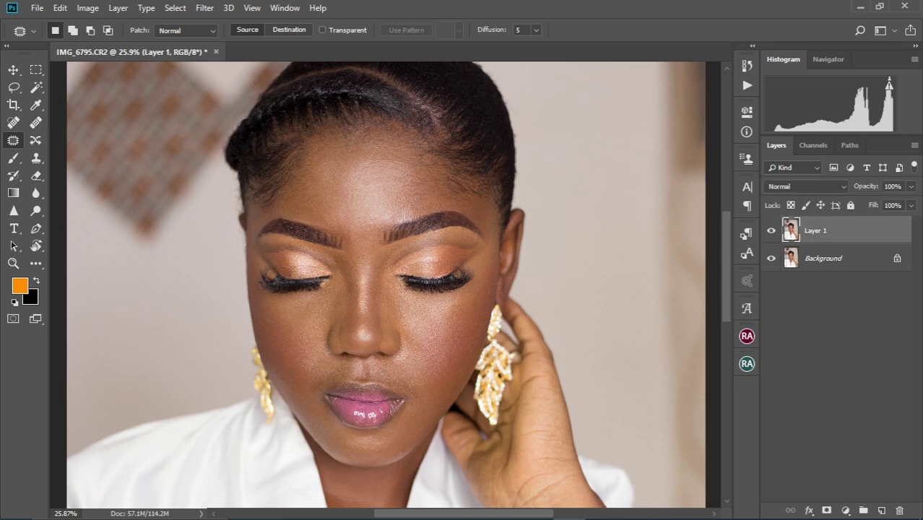
shift+click(823, 258)
right_click(794, 258)
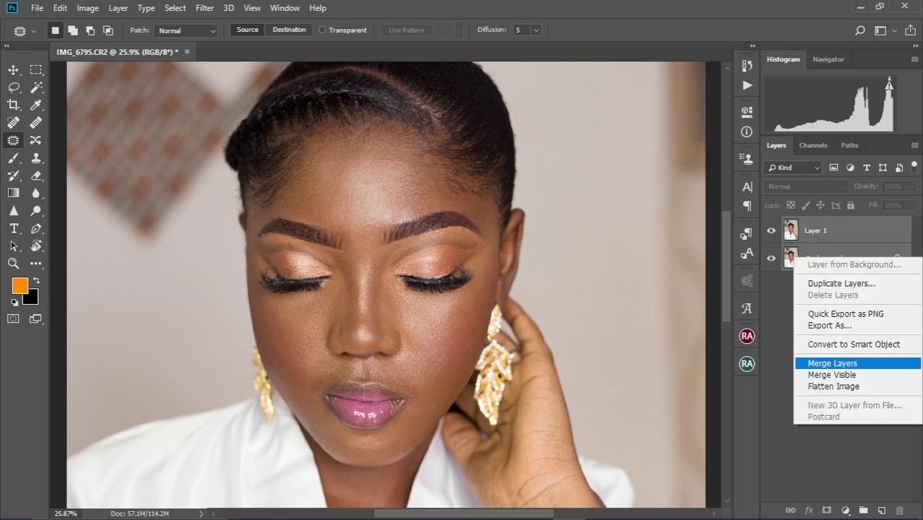
click(830, 231)
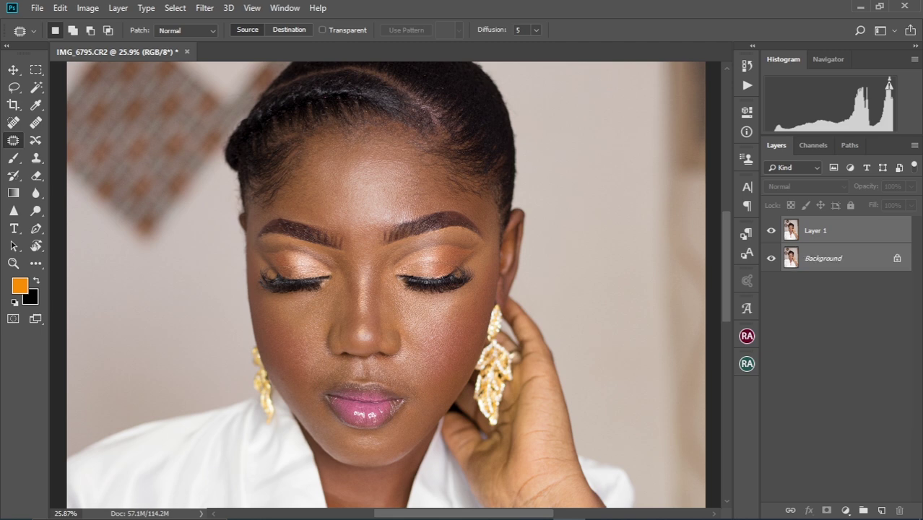
- Merge Layer 1 and the Background layer into one layer
click(830, 230)
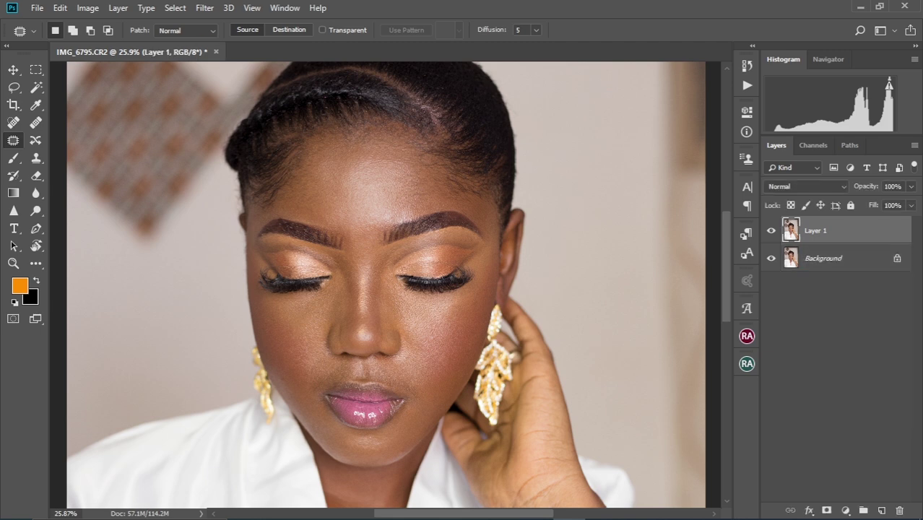
shift+click(823, 258)
right_click(794, 255)
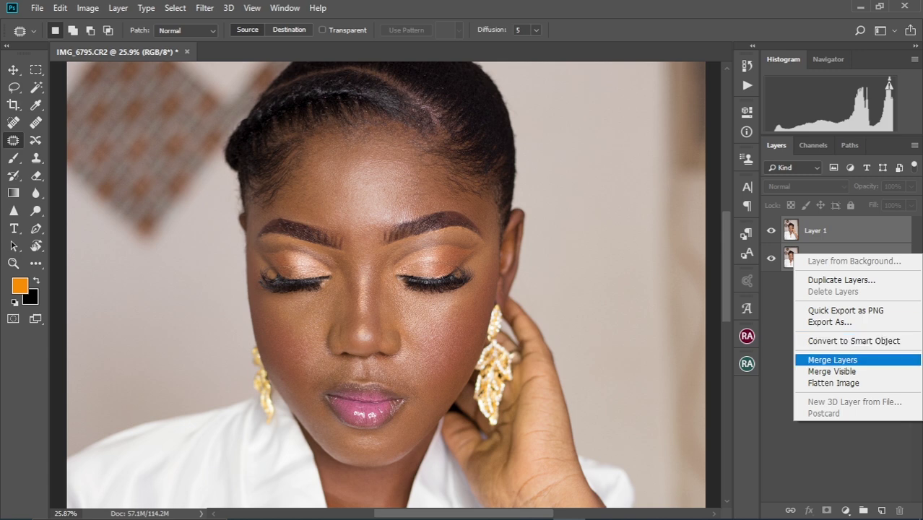
click(832, 360)
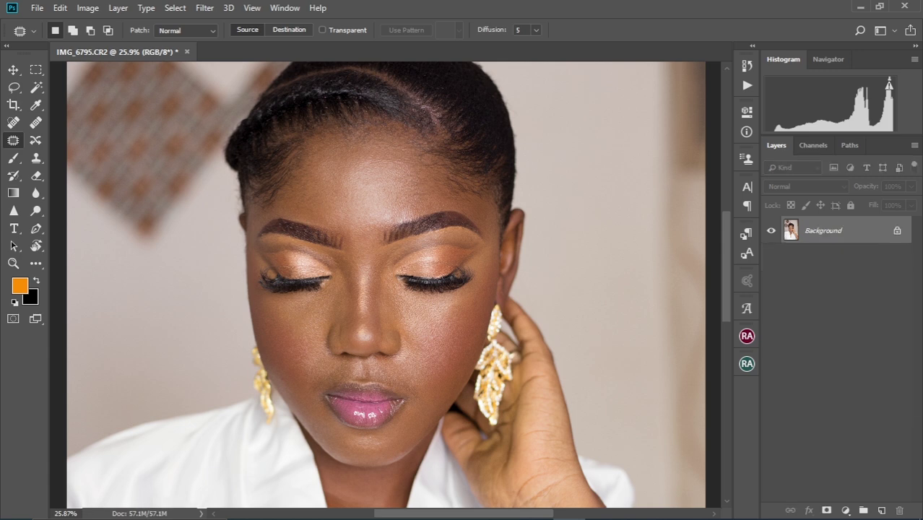
- Duplicate the merged Background layer twice and hide the topmost copy
key(ctrl+j)
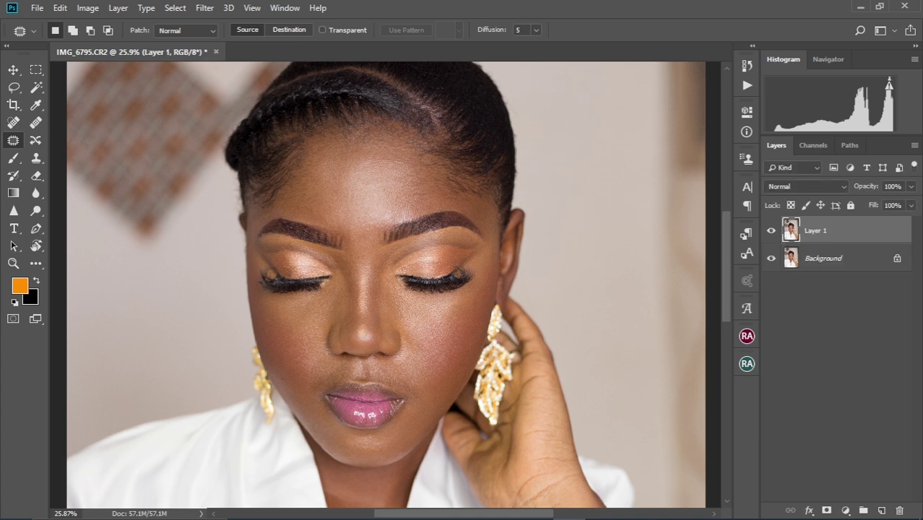
key(ctrl+j)
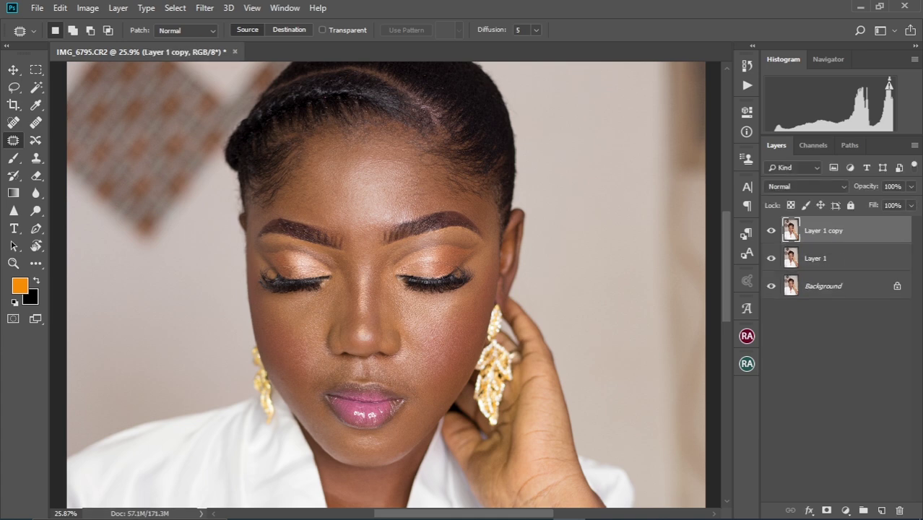
click(771, 231)
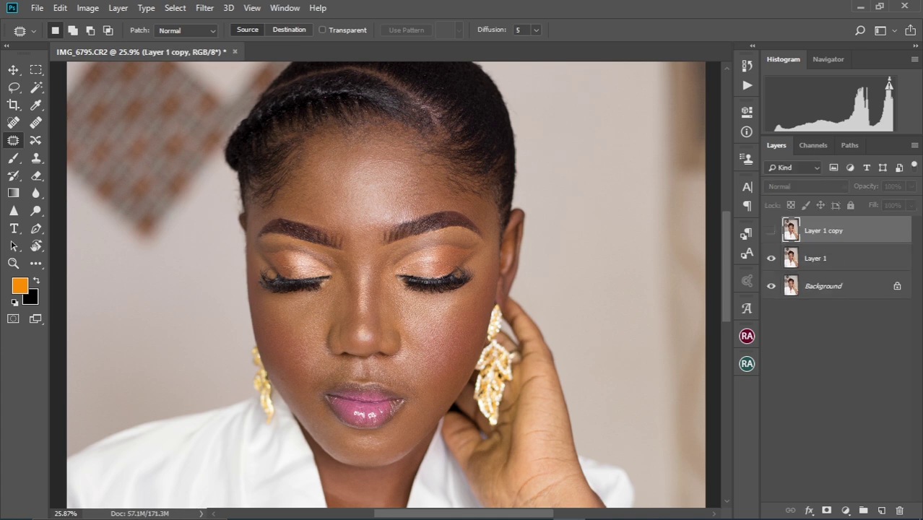
- Rename Layer 1 as Color
click(852, 258)
double_click(816, 257)
key(BackSpace)
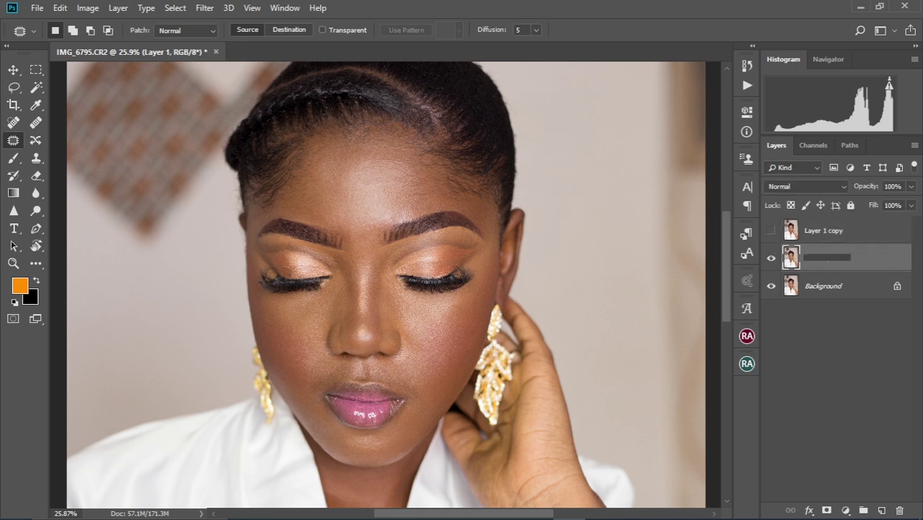
text(Color)
key(Return)
- Show the topmost layer, Layer 1 copy, and rename it as texture
click(771, 231)
double_click(848, 229)
key(BackSpace)
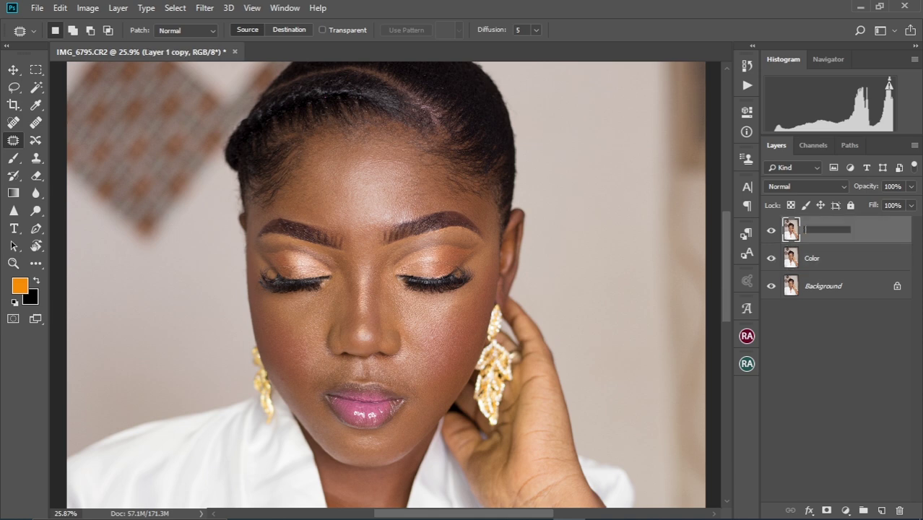
text(texture)
key(Return)
- Hide the texture layer and apply a Gaussian Blur with a 6.8 pixel radius to the Color layer
click(771, 230)
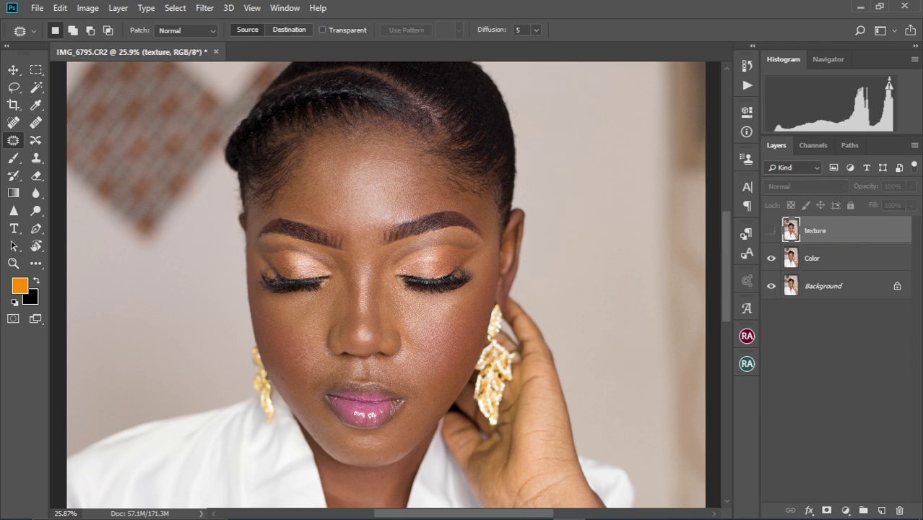
click(823, 258)
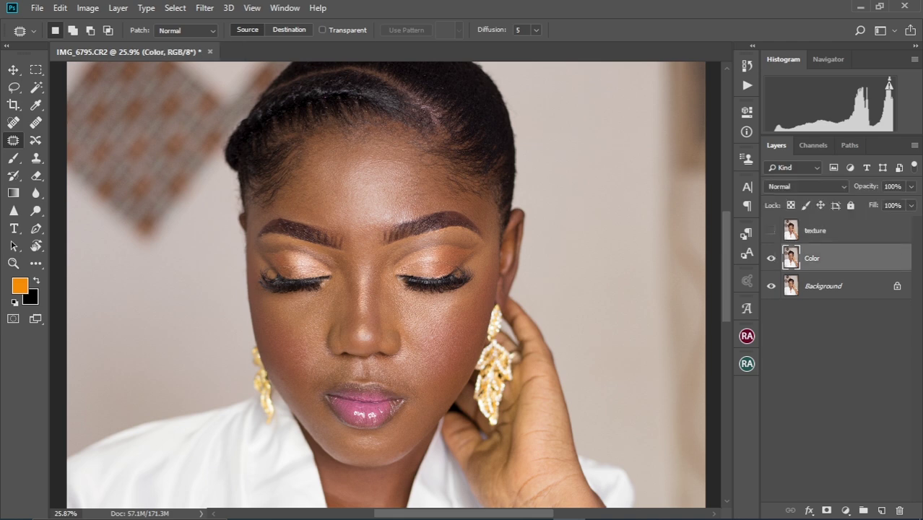
click(204, 8)
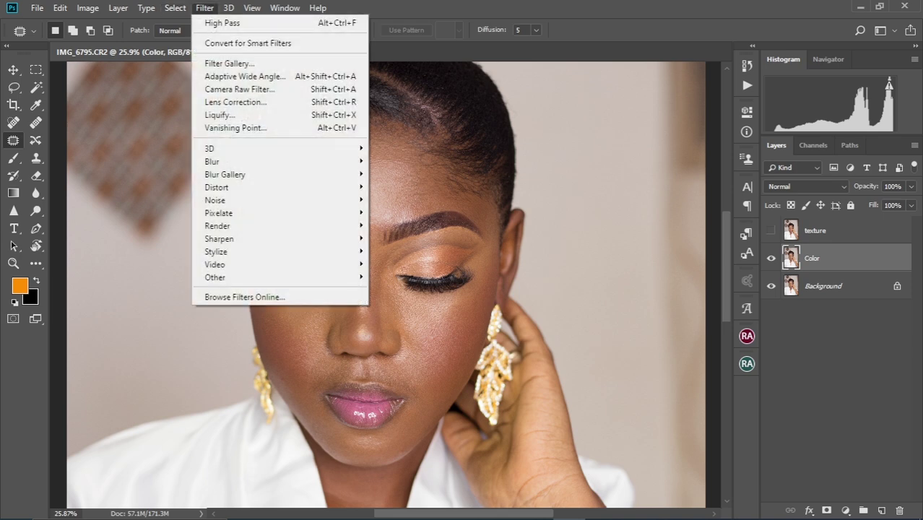
mouse_move(289, 161)
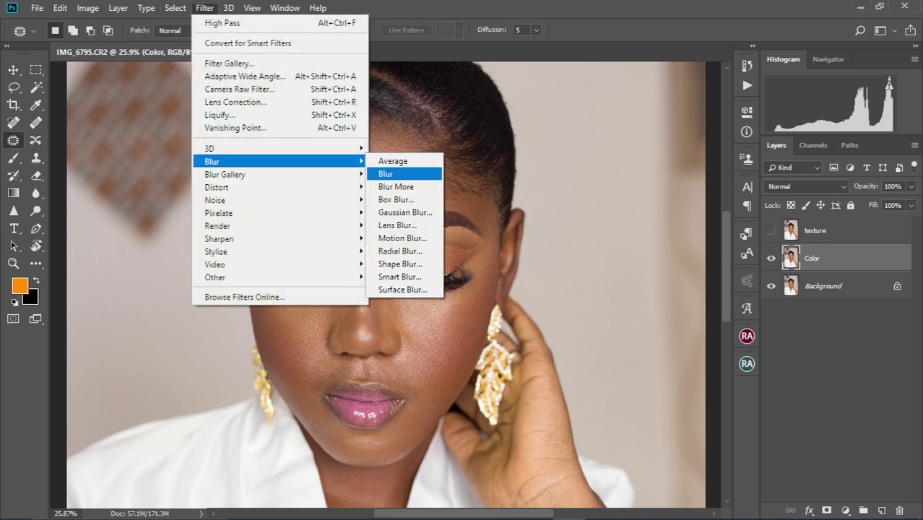
click(401, 212)
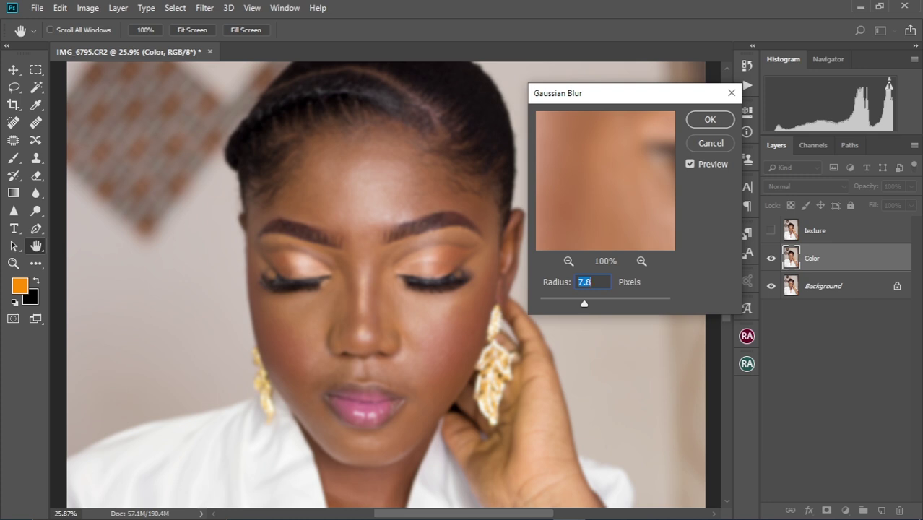
drag(584, 304, 581, 304)
drag(627, 179, 584, 189)
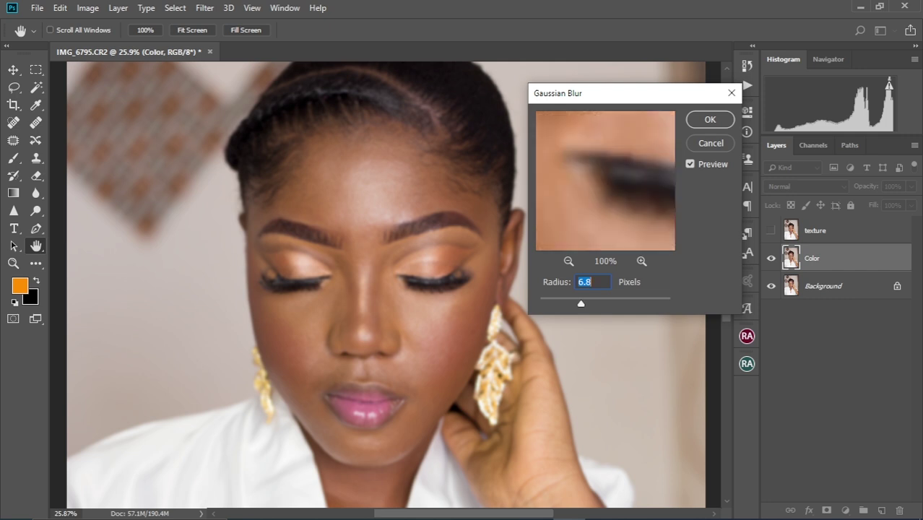
key(Return)
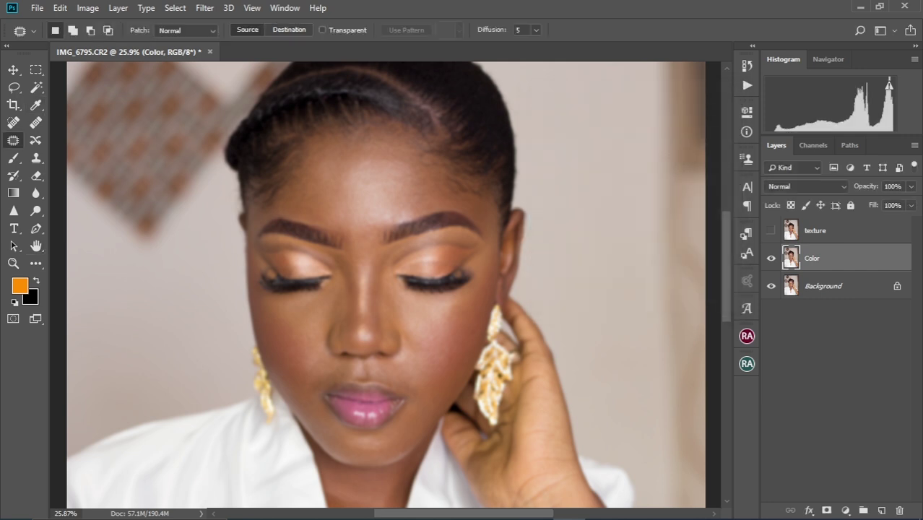
- Show the texture layer and run Apply Image on it from the Color layer with Subtract blending, scale 2 and offset 128
click(816, 230)
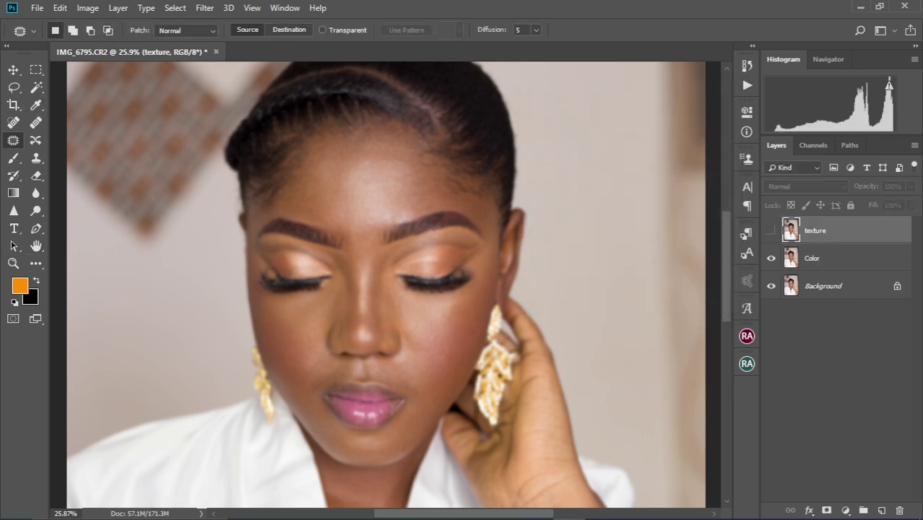
click(771, 230)
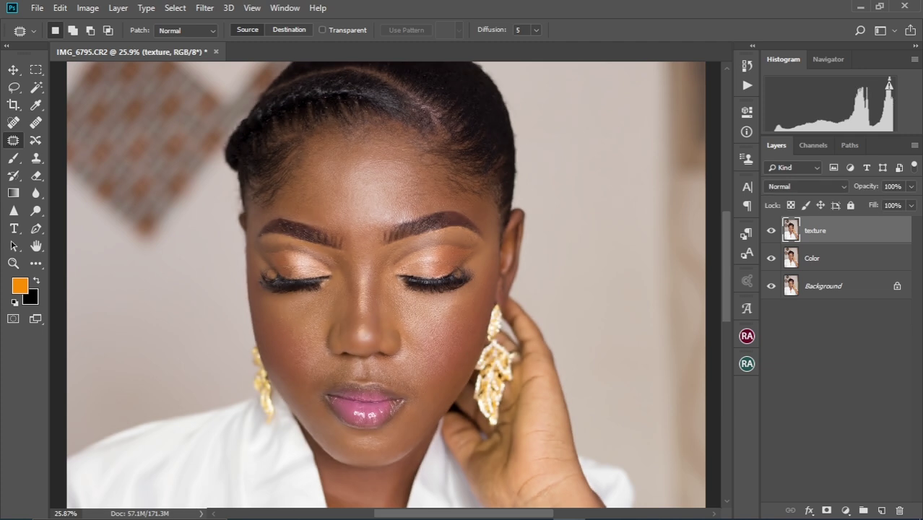
click(87, 8)
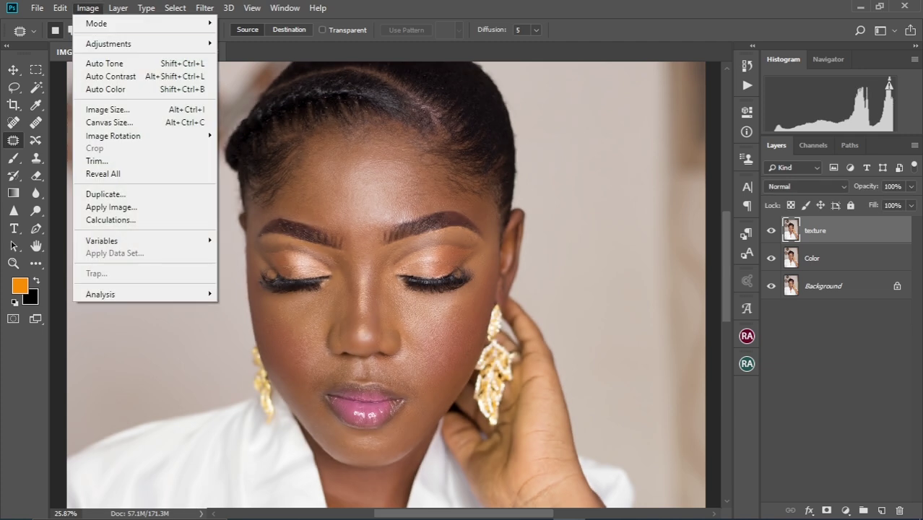
click(111, 207)
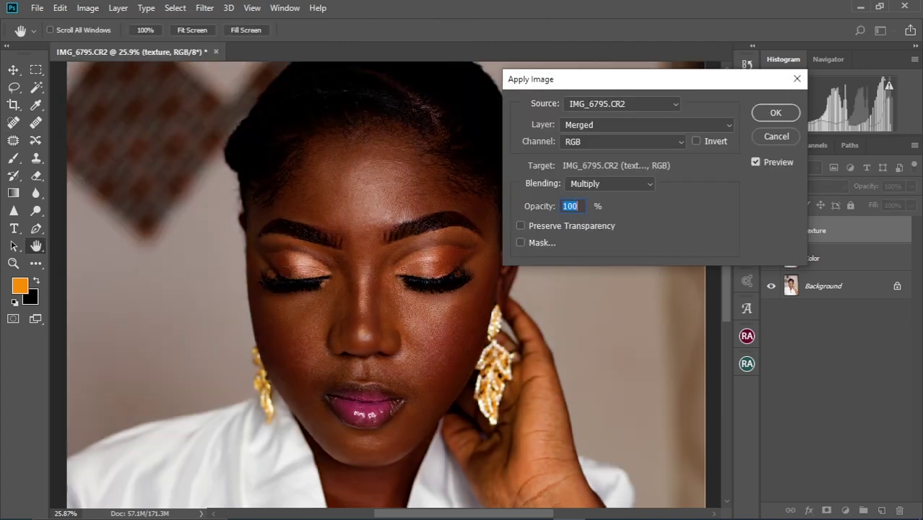
click(646, 125)
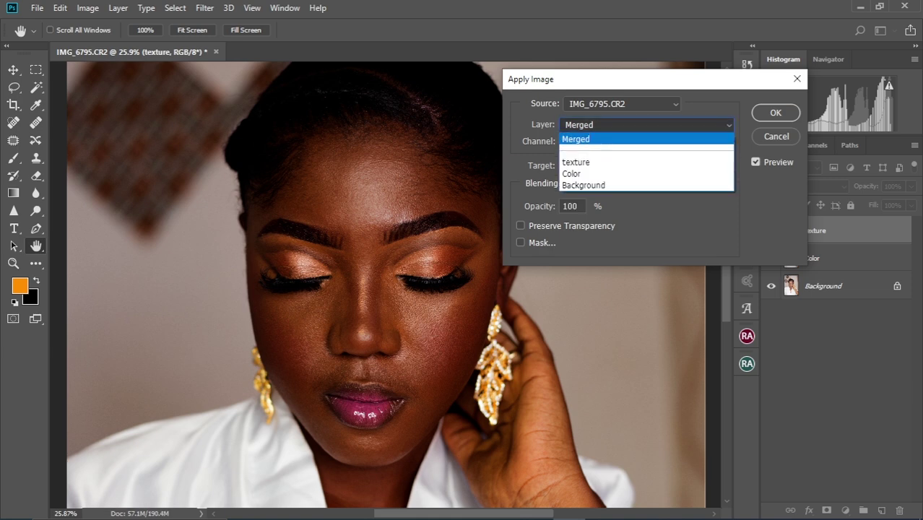
click(574, 173)
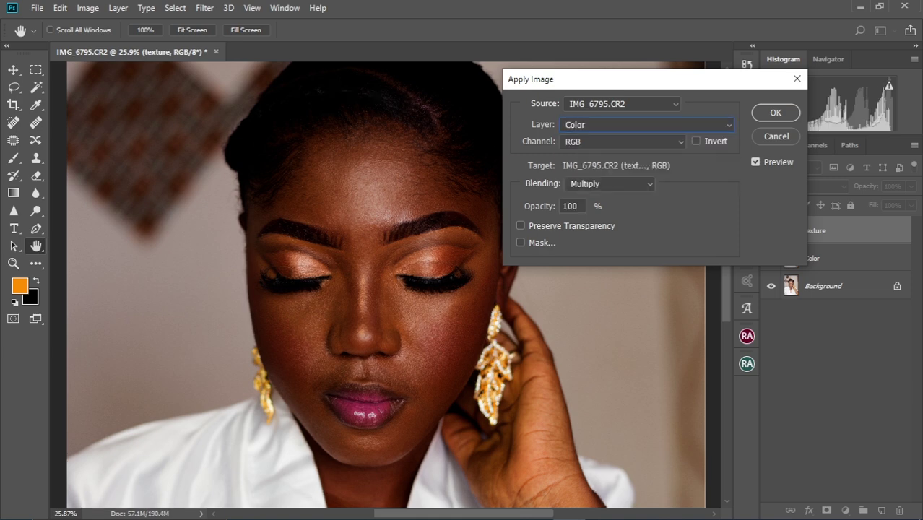
click(610, 183)
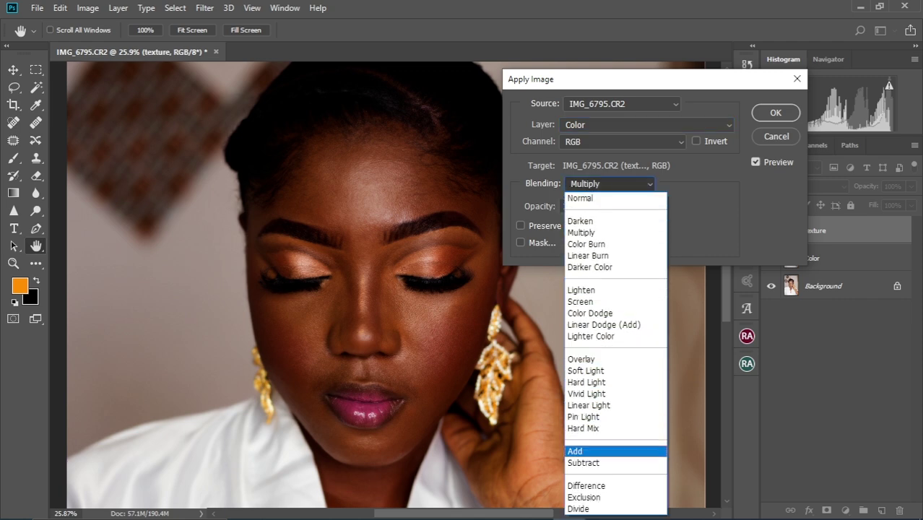
click(583, 463)
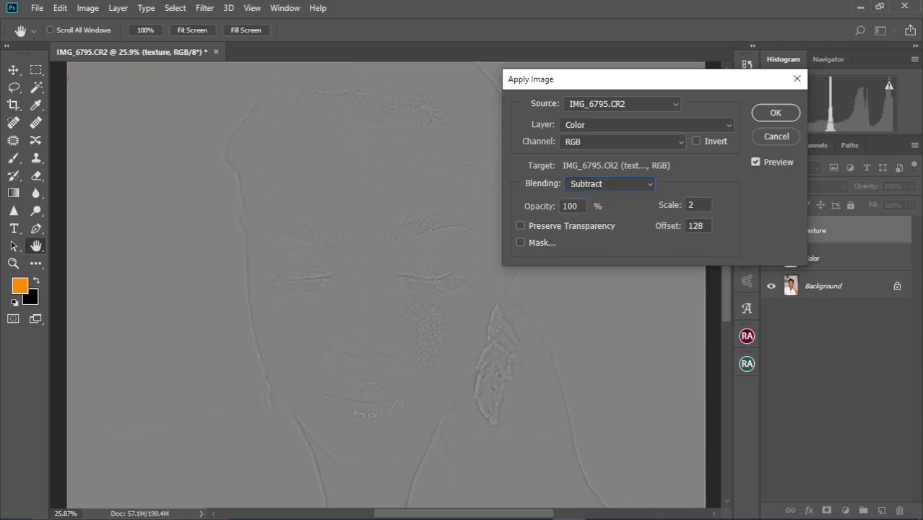
click(697, 205)
click(698, 225)
key(Return)
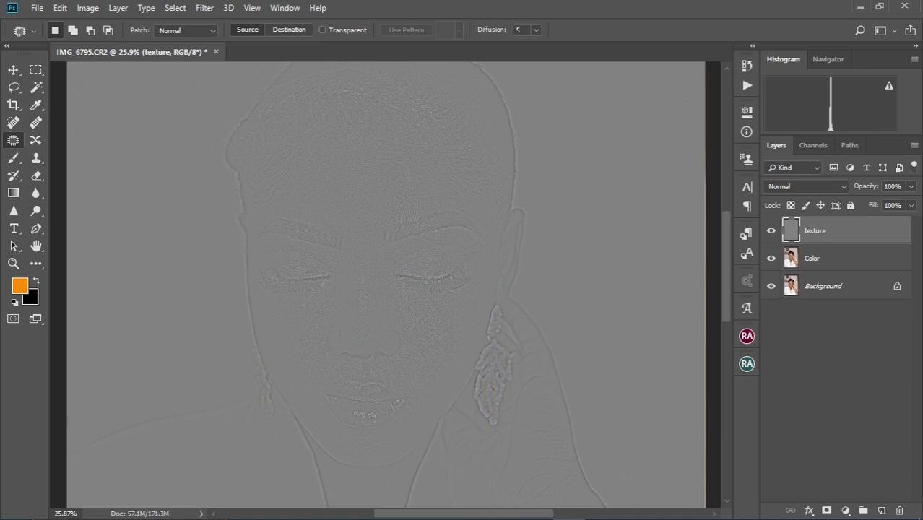
- Set the texture layer's blend mode to Linear Light and fit the whole image in view
click(805, 186)
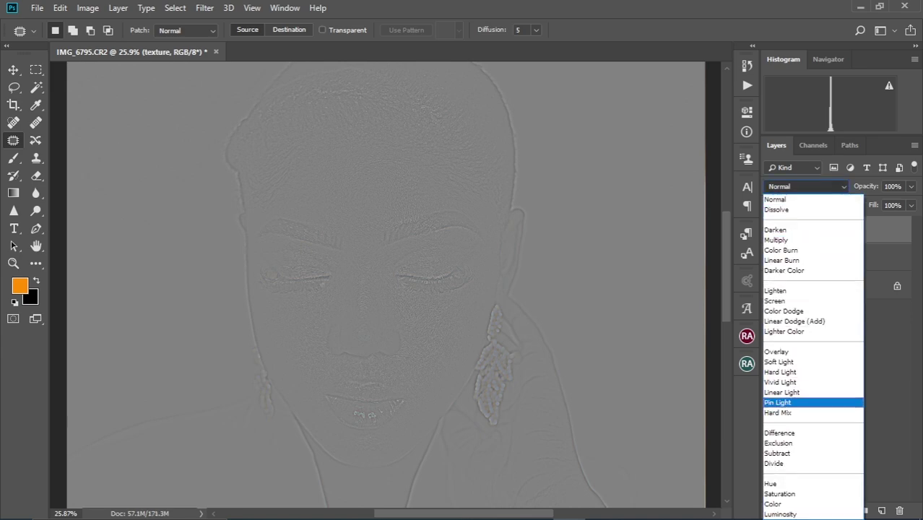
click(781, 392)
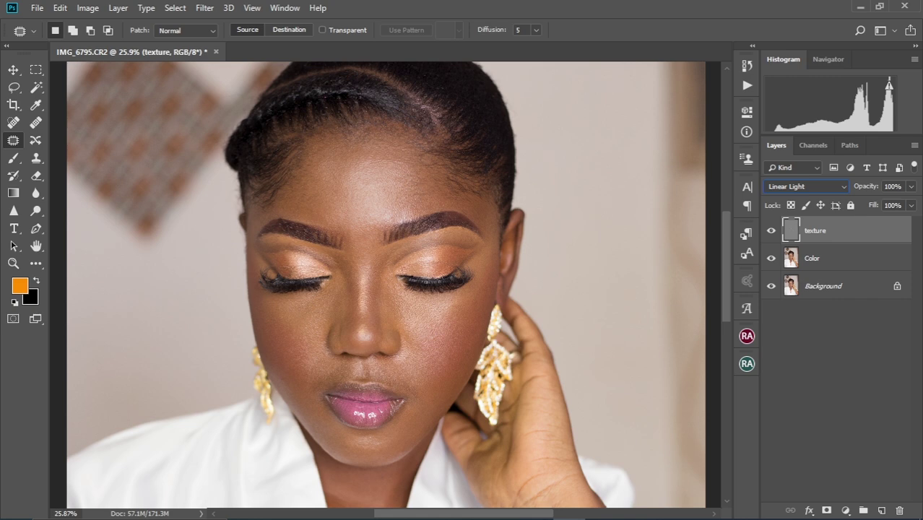
key(ctrl+0)
- On the Color layer, lasso the centre of the forehead with a 3.3 px feather and reapply the last Gaussian Blur to it
click(823, 257)
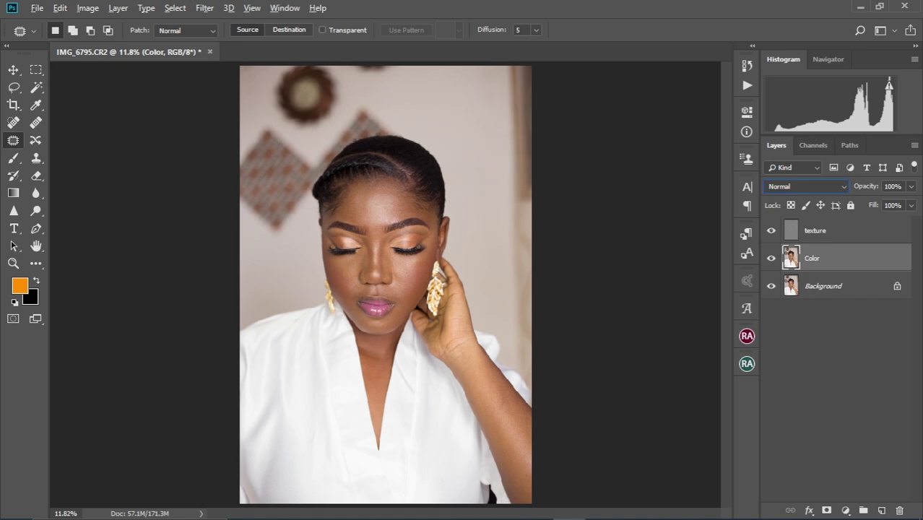
click(13, 70)
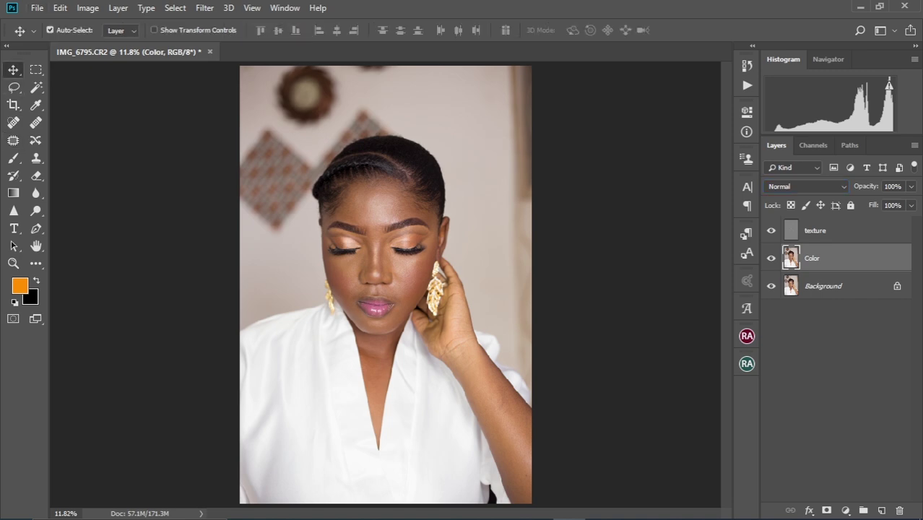
scroll(431, 297, up, 5)
scroll(383, 289, up, 2)
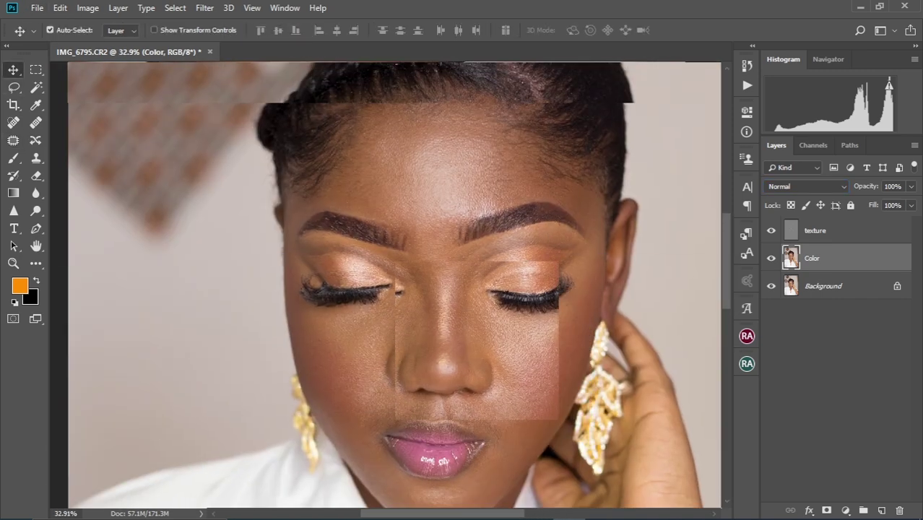
scroll(361, 283, down, 1)
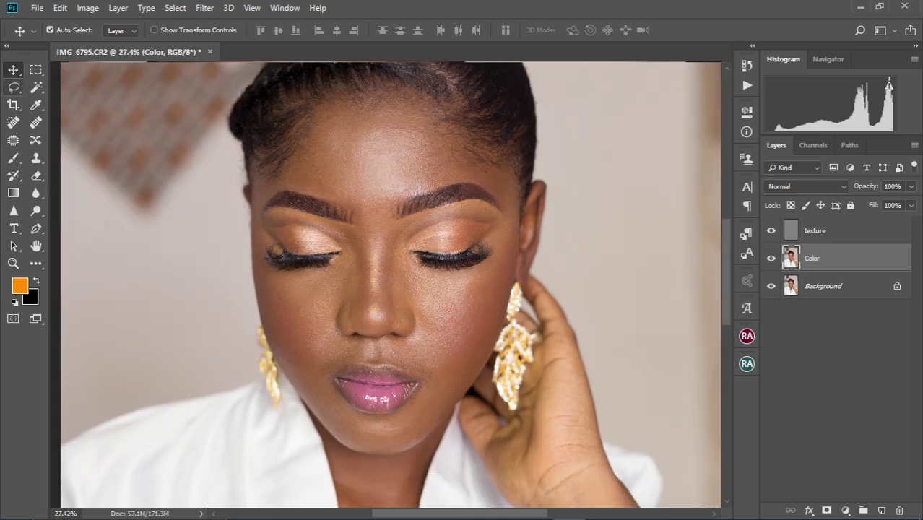
click(13, 87)
scroll(390, 284, up, 2)
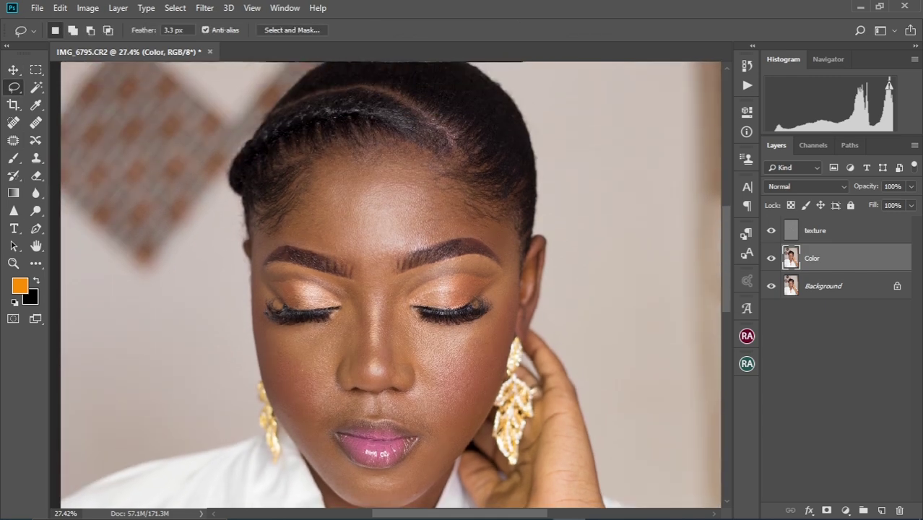
drag(348, 183, 365, 175)
drag(428, 247, 434, 199)
drag(395, 172, 366, 177)
right_click(391, 212)
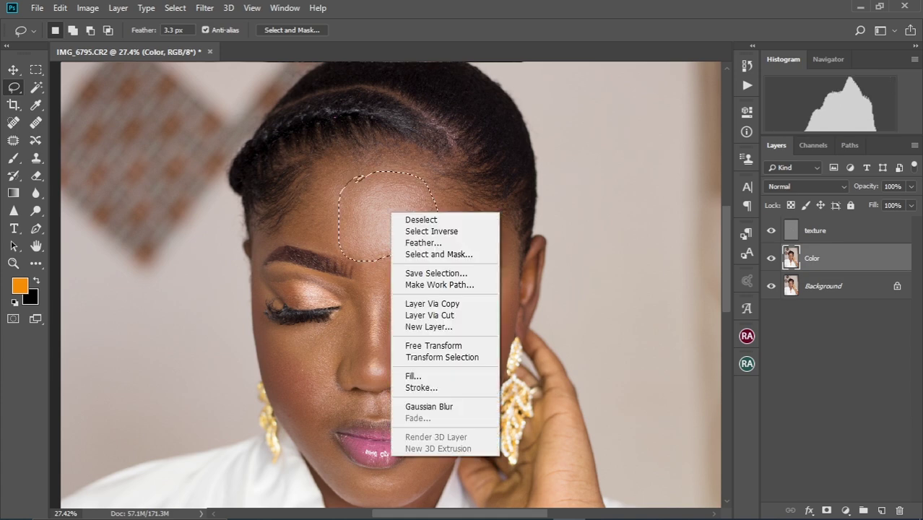
click(429, 406)
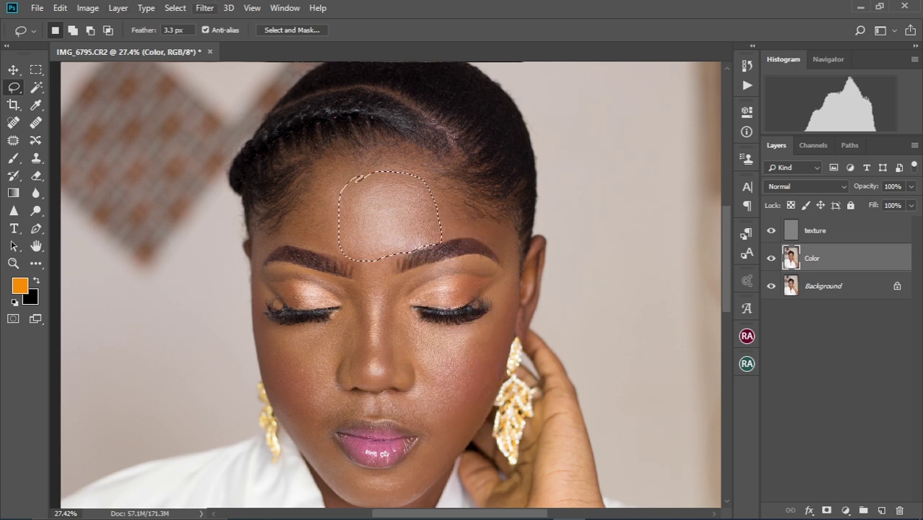
- Blur the selected centre of the forehead again using Gaussian Blur with a radius of about 9.8 pixels
click(204, 8)
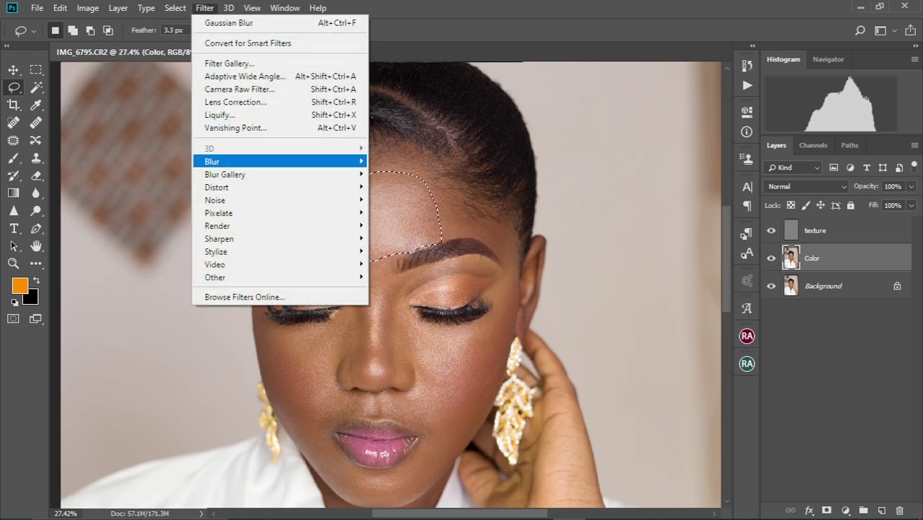
mouse_move(340, 161)
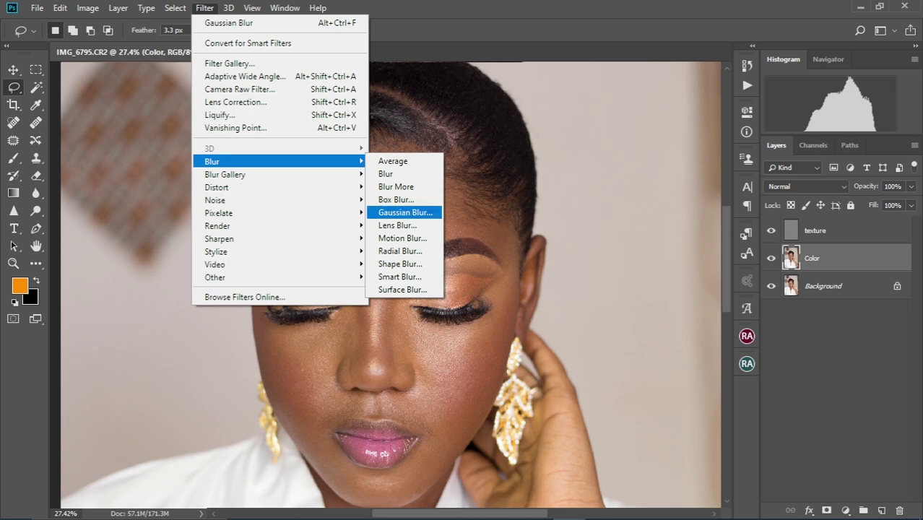
click(405, 212)
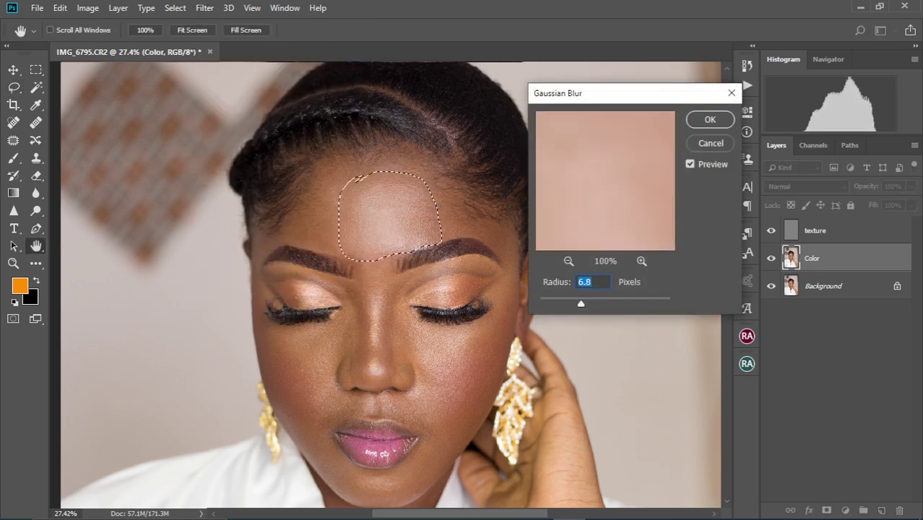
key(shift+Up)
key(shift+Up)
key(shift+Up)
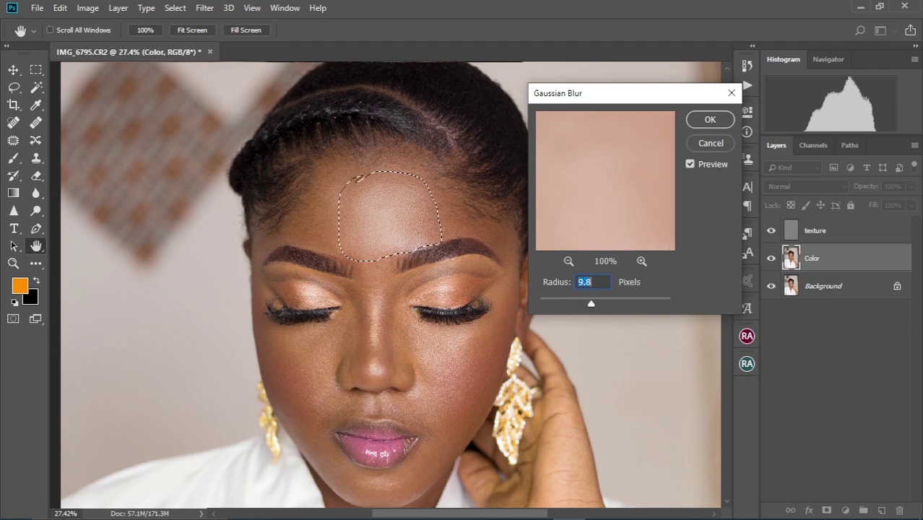
key(Down)
key(Down)
key(Return)
- Lasso the forehead skin above the right-hand eyebrow, reapply the last Gaussian Blur and clear the selection
key(l)
mouse_move(424, 171)
mouse_down()
mouse_move(419, 238)
mouse_move(500, 236)
mouse_move(495, 209)
mouse_move(444, 172)
mouse_move(408, 166)
mouse_up()
right_click(459, 202)
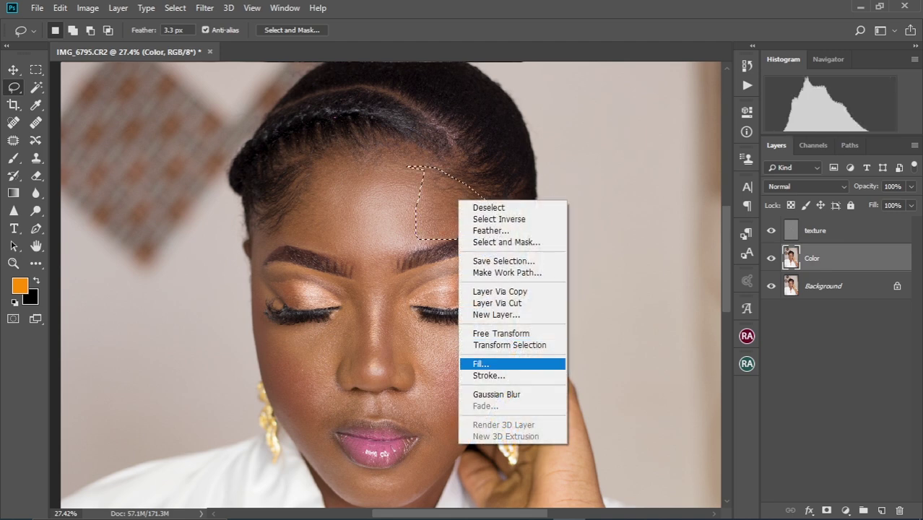
click(496, 395)
key(ctrl+d)
- Lasso the forehead skin between the hairline and the left-hand eyebrow, repeat the Gaussian Blur and deselect
mouse_move(353, 164)
mouse_down()
mouse_move(332, 249)
mouse_move(274, 236)
mouse_move(296, 193)
mouse_move(361, 148)
mouse_up()
right_click(333, 196)
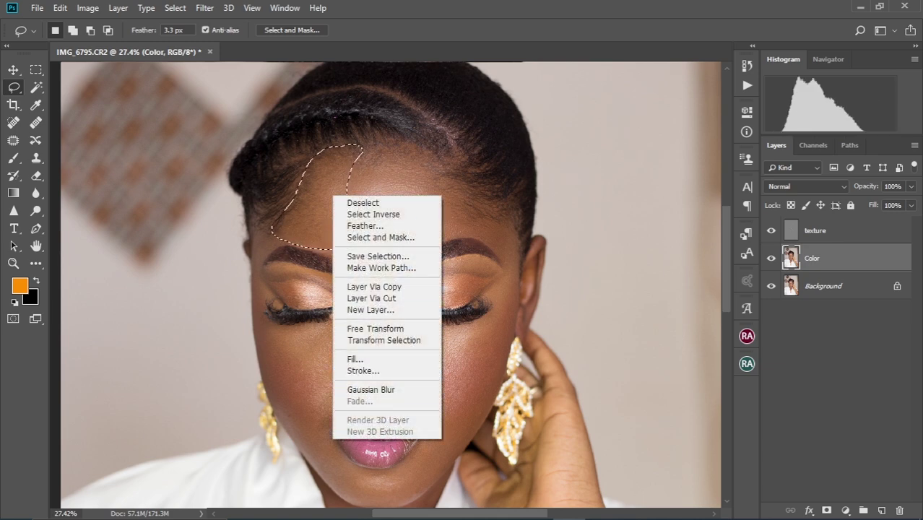
click(371, 390)
key(ctrl+d)
- Lasso the bridge of the nose from between the eyebrows downward, smooth it with the last Gaussian Blur and deselect
scroll(390, 285, up, 3)
scroll(386, 285, up, 1)
scroll(385, 285, down, 3)
mouse_move(359, 171)
mouse_down()
mouse_move(363, 244)
mouse_move(381, 247)
mouse_move(401, 163)
mouse_move(355, 125)
mouse_up()
right_click(361, 190)
click(394, 386)
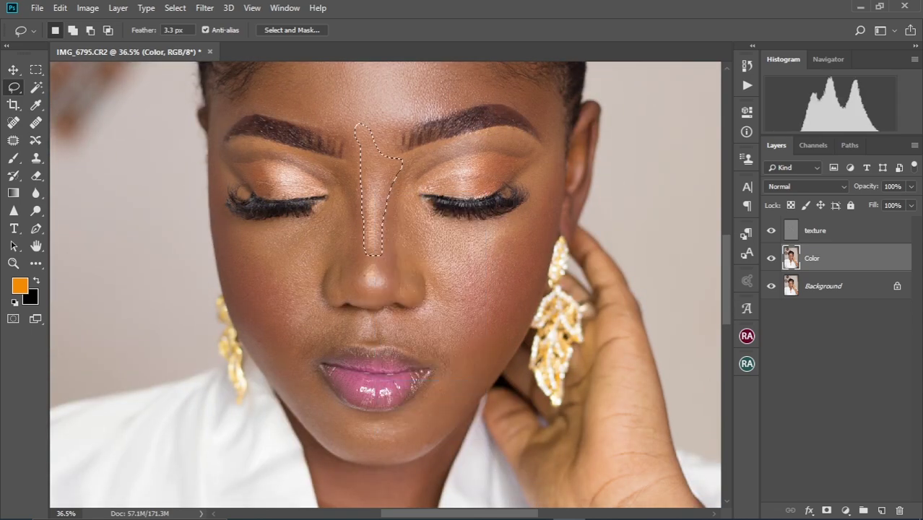
key(ctrl+d)
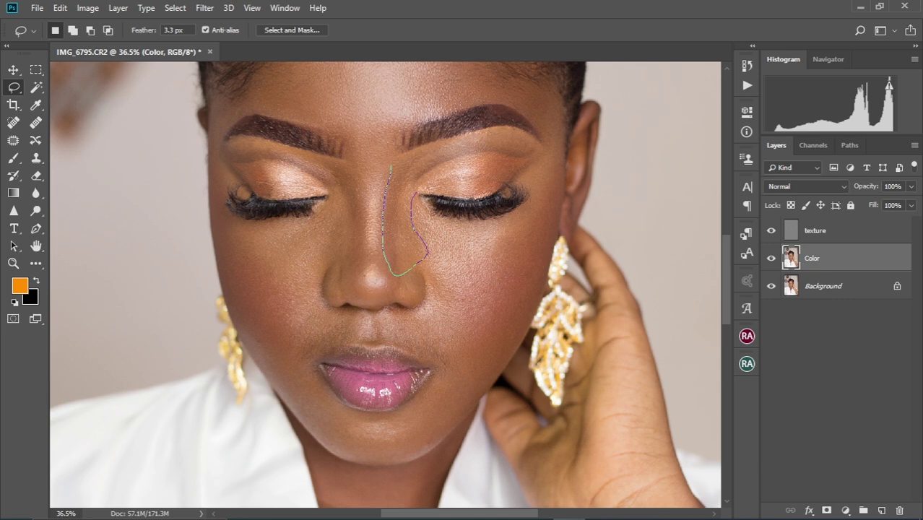
- Lasso the side of the nose up to the inner corner of the right-hand eye, repeat the Gaussian Blur and deselect
drag(441, 150, 442, 153)
right_click(409, 176)
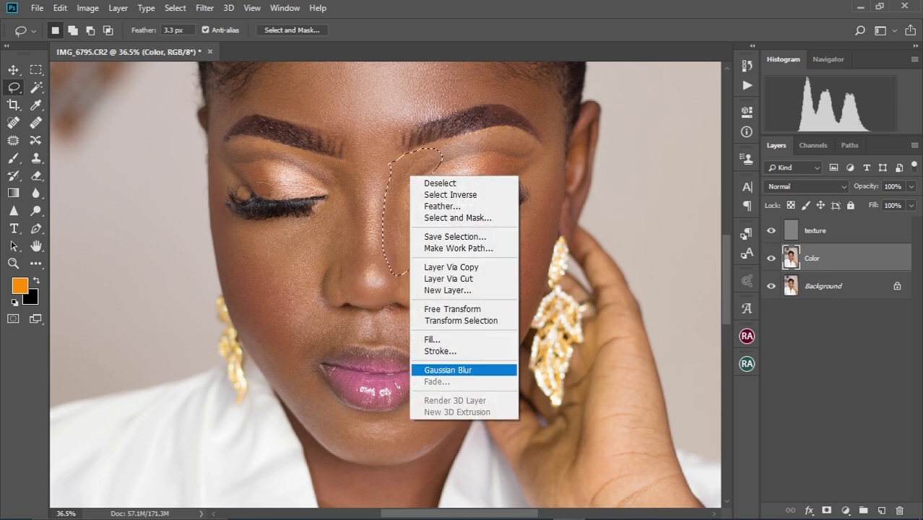
click(448, 370)
key(ctrl+d)
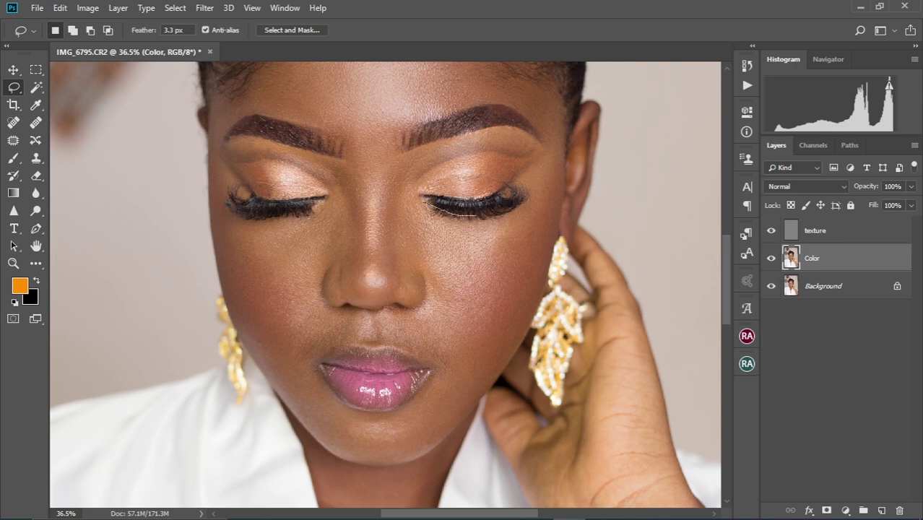
- Lasso the cheek skin below the right-hand eye, along the nose and lashes, and reapply the last Gaussian Blur
drag(426, 290, 408, 217)
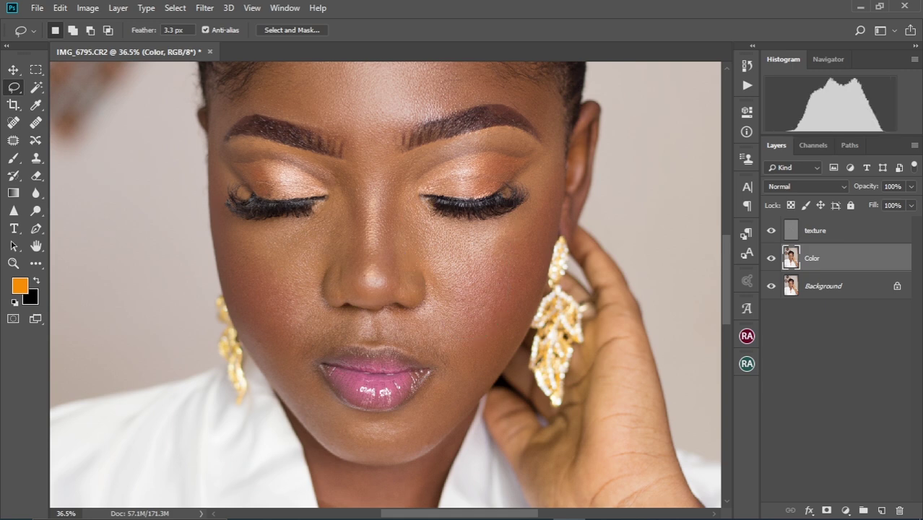
right_click(452, 246)
click(489, 438)
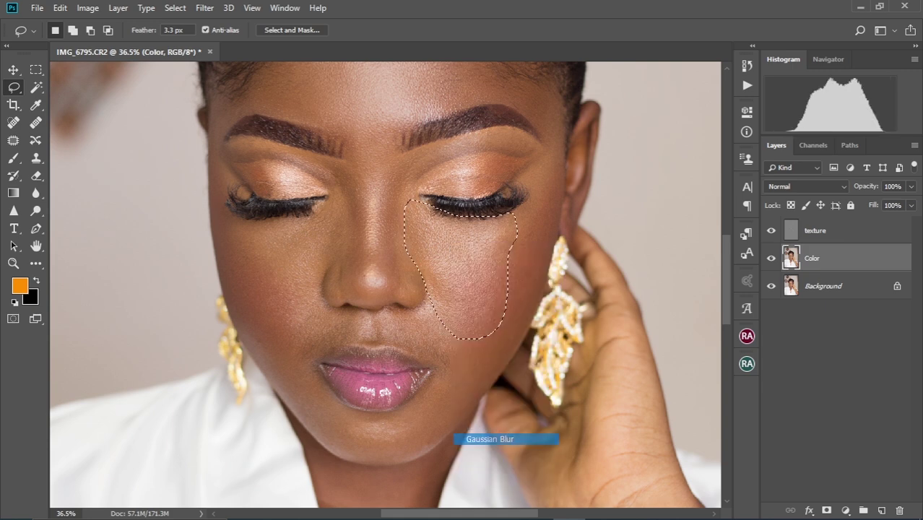
- Apply Gaussian Blur with a radius of 13.9 pixels to the selected right-hand cheek and clear the selection
click(205, 8)
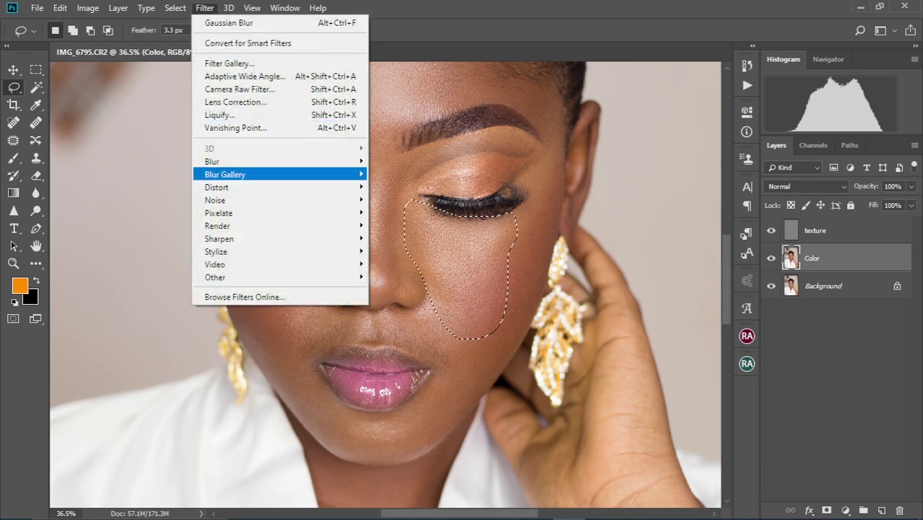
mouse_move(289, 161)
click(405, 213)
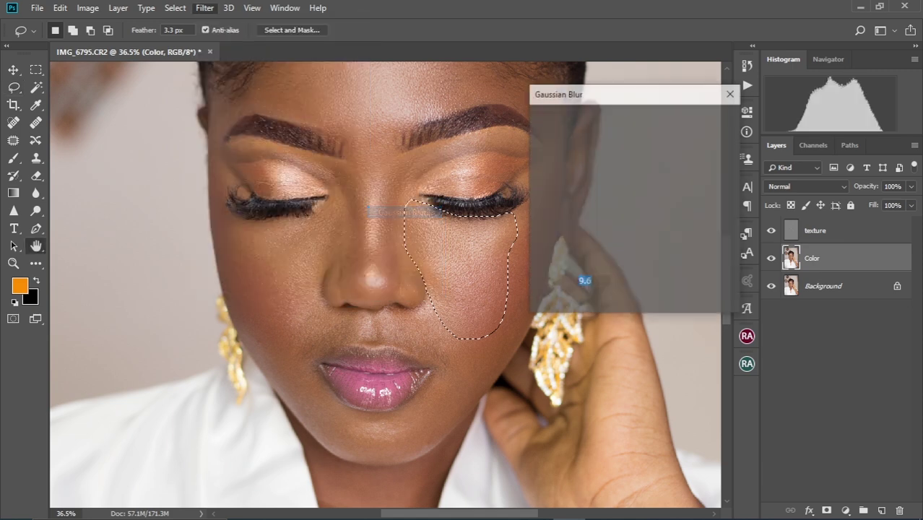
drag(589, 303, 594, 304)
double_click(579, 282)
double_click(579, 282)
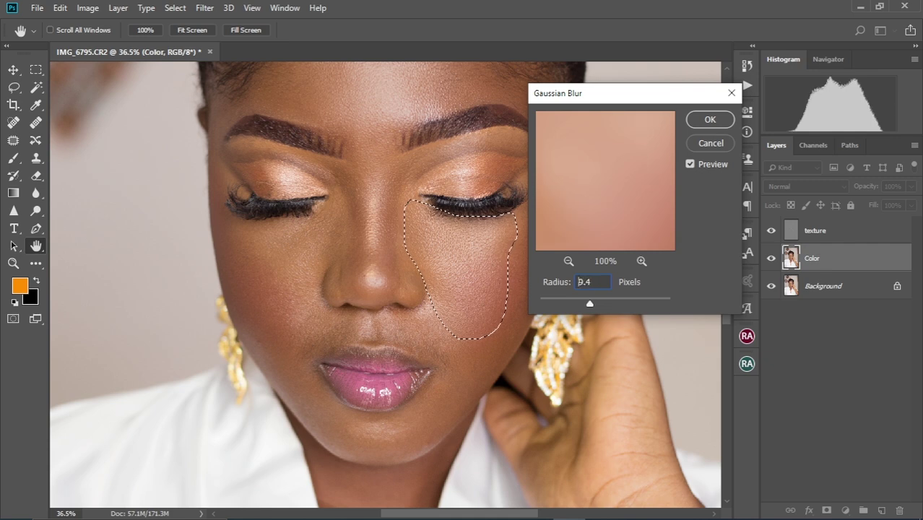
drag(593, 304, 594, 304)
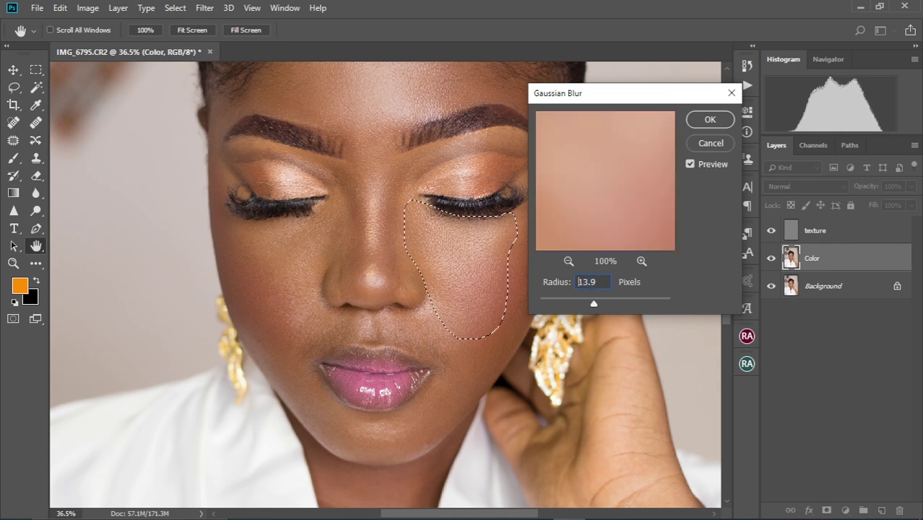
key(Return)
key(ctrl+d)
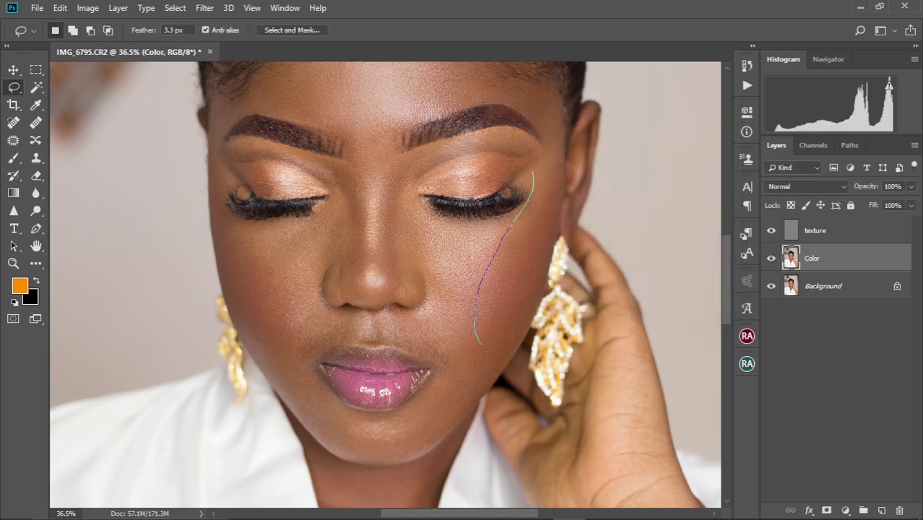
- Lasso the outer strip of skin from the right-hand temple down the cheek, repeat the Gaussian Blur and deselect
drag(533, 175, 526, 153)
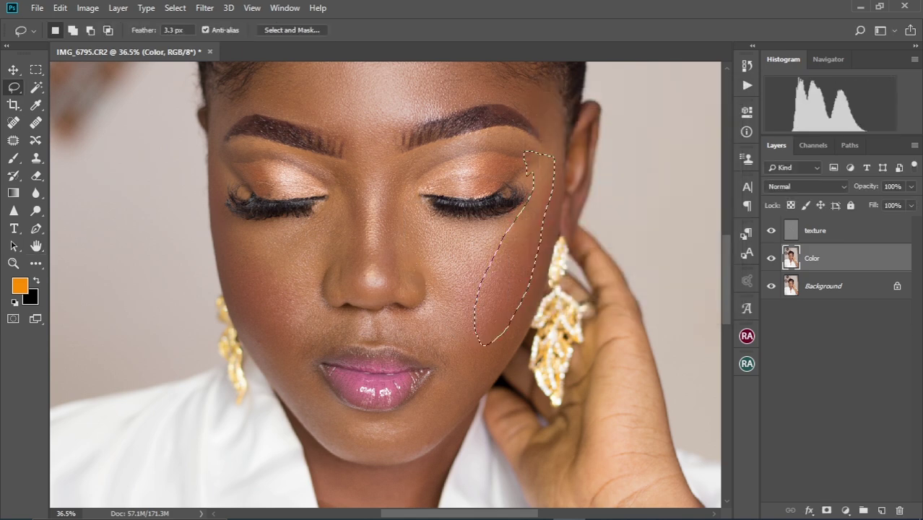
right_click(528, 242)
click(582, 436)
key(ctrl+d)
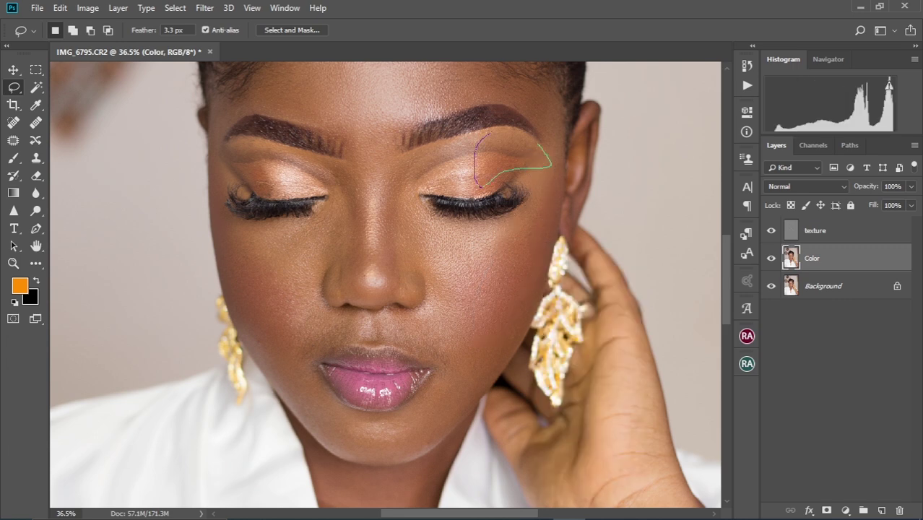
- Lasso the outer eyelid area beneath the right-hand eyebrow, smooth it with the last Gaussian Blur and deselect
drag(479, 185, 484, 182)
right_click(506, 147)
click(537, 341)
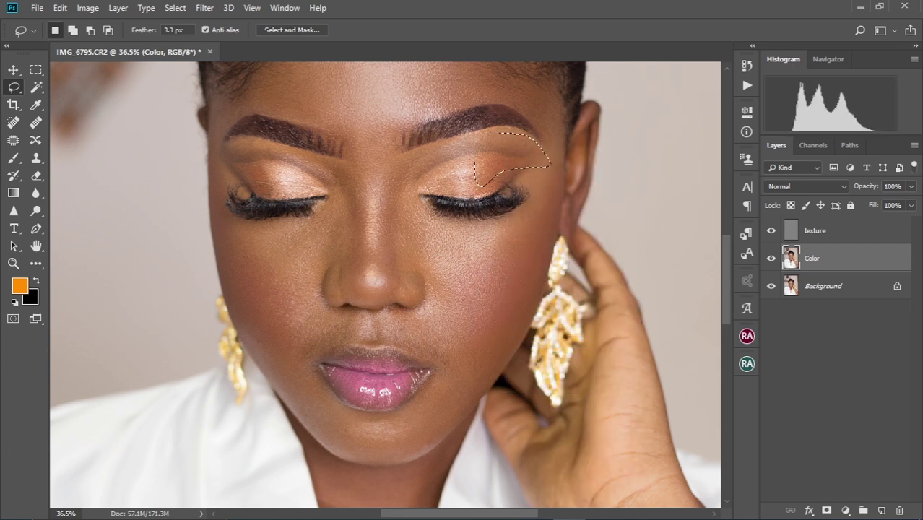
key(ctrl+d)
- Lasso the left-hand cheek below the lashes, reapply the last Gaussian Blur and clear the selection
drag(232, 285, 235, 217)
right_click(285, 286)
click(325, 233)
key(ctrl+d)
- Lasso the side of the nose by the inner corner of the left-hand eye, repeat the Gaussian Blur and deselect
mouse_move(331, 167)
mouse_down()
mouse_move(339, 184)
mouse_move(306, 156)
mouse_up()
right_click(349, 189)
click(394, 383)
key(ctrl+d)
- Lasso the lower left-hand cheek around the nostril toward the upper lip, apply the last Gaussian Blur and deselect
drag(316, 279, 353, 315)
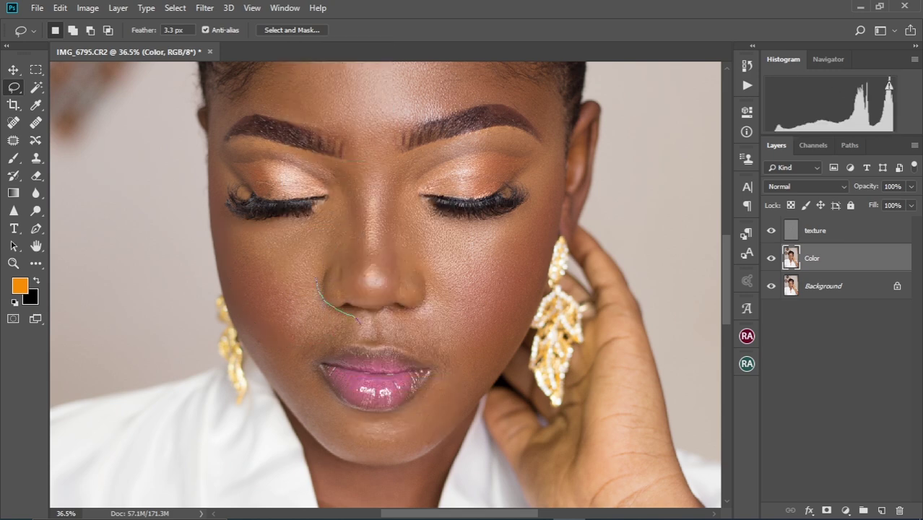
drag(251, 292, 315, 277)
right_click(306, 327)
click(346, 274)
key(ctrl+d)
- Lasso the skin between the left-hand corner of the mouth and the jaw, repeat the Gaussian Blur and deselect
drag(361, 423, 312, 367)
right_click(325, 416)
click(364, 366)
key(ctrl+d)
- Lasso the chin below the lower lip, smooth it with the last Gaussian Blur and clear the selection
drag(408, 445, 343, 421)
right_click(367, 428)
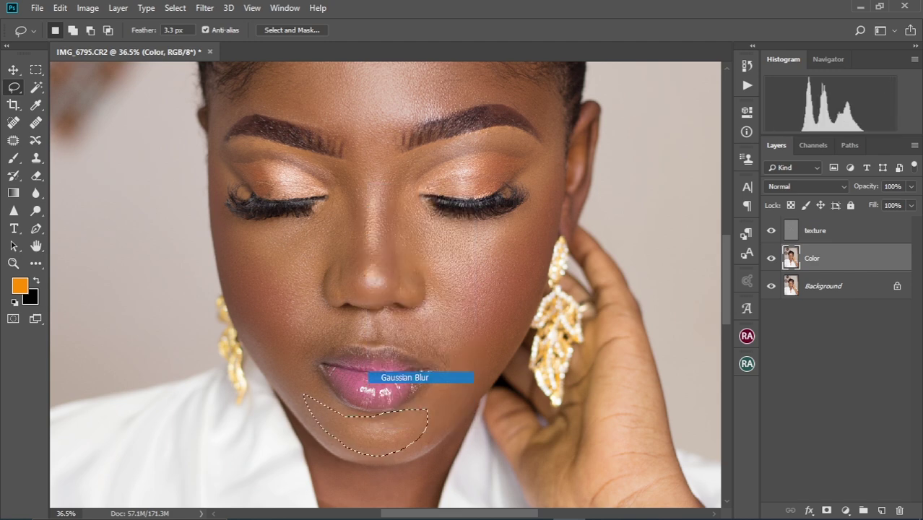
click(406, 376)
key(ctrl+d)
- Lasso the left-hand eyelid above the lashes, reapply the last Gaussian Blur and deselect
scroll(405, 361, up, 3)
drag(254, 273, 255, 261)
right_click(280, 287)
click(320, 235)
key(ctrl+d)
- Lasso the skin between the left-hand eyebrow and eyelid, repeat the Gaussian Blur and clear the selection
drag(317, 288, 325, 290)
right_click(242, 257)
click(283, 452)
key(ctrl+d)
- Lasso the forehead edge along the left-hand hairline, smooth it with the last Gaussian Blur and deselect
scroll(385, 284, up, 2)
drag(285, 182, 239, 249)
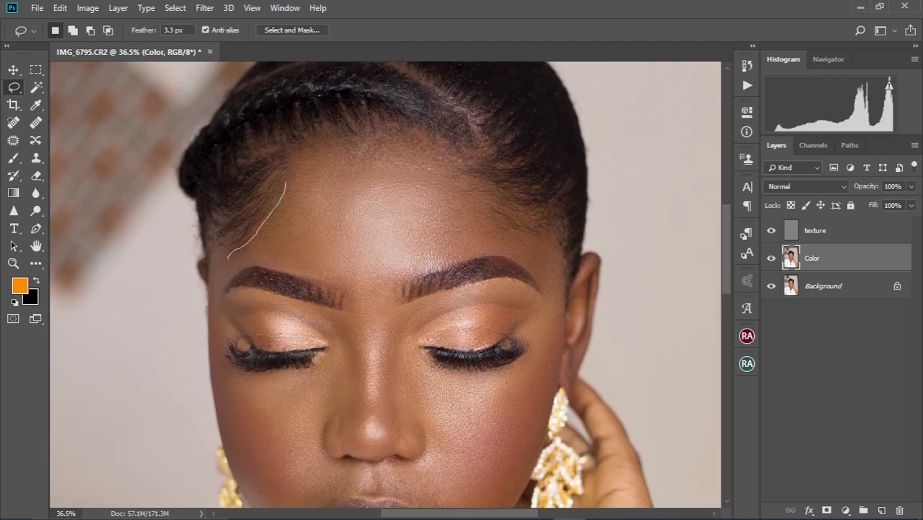
drag(299, 158, 286, 180)
right_click(291, 225)
click(331, 419)
key(ctrl+d)
scroll(332, 405, down, 3)
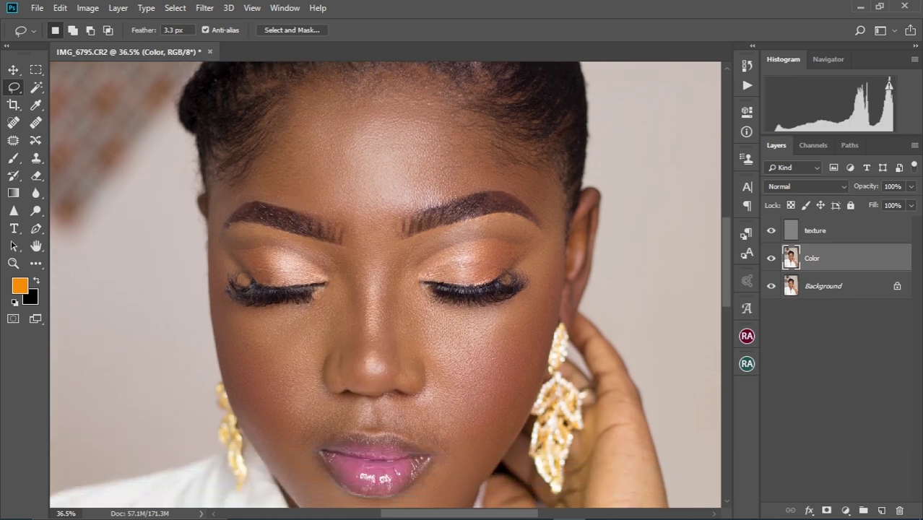
- Group the texture and Color layers together
click(823, 231)
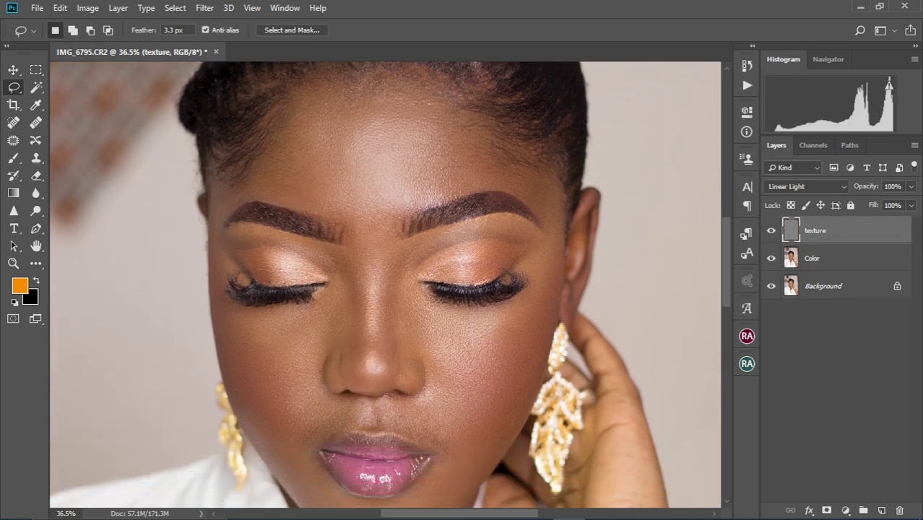
shift+click(823, 258)
key(ctrl+g)
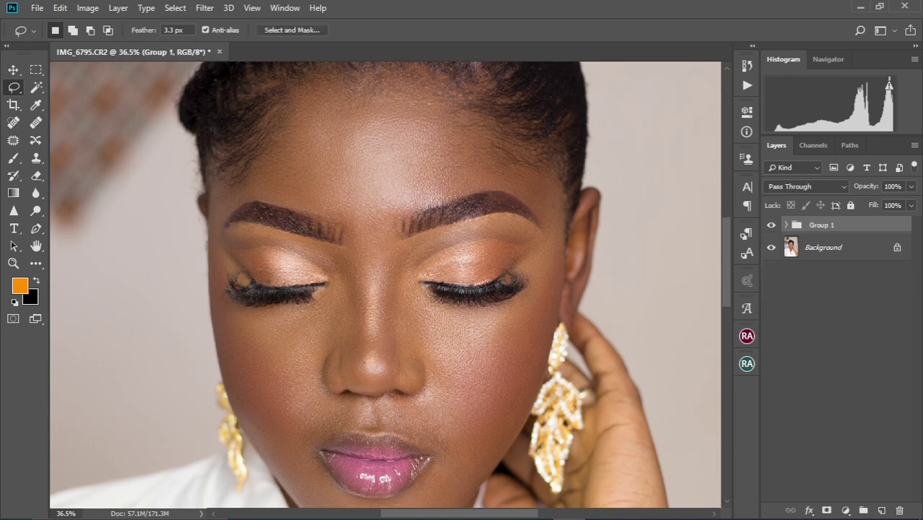
- Toggle the layer group's visibility to compare the whole portrait before and after the skin smoothing
click(770, 225)
key(ctrl+comma)
scroll(381, 362, down, 5)
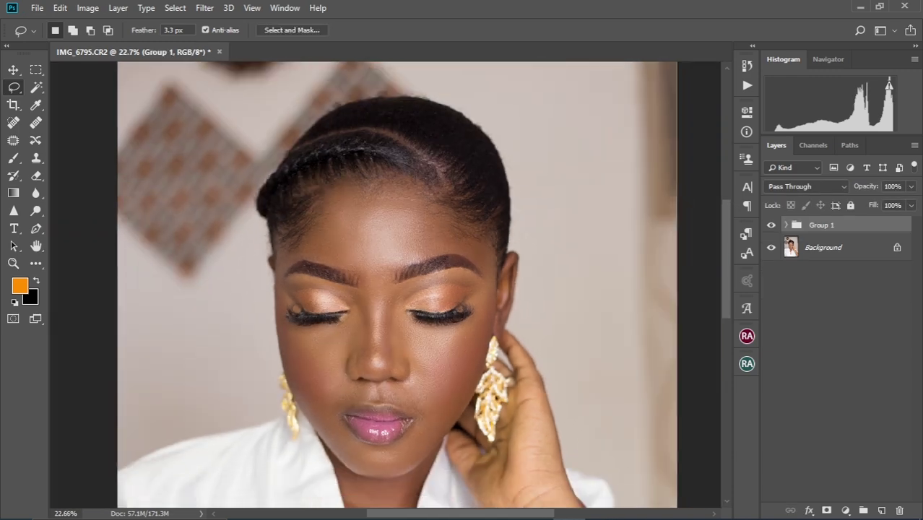
drag(382, 361, 379, 327)
scroll(421, 284, up, 1)
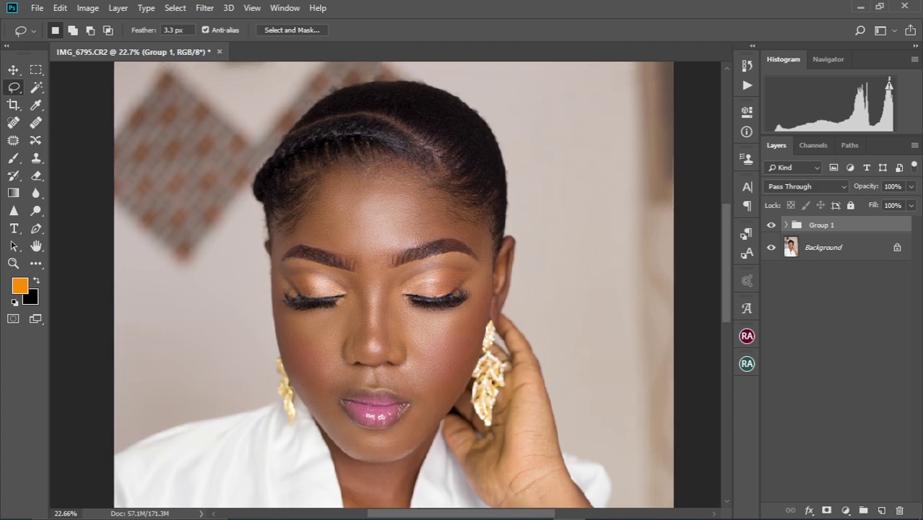
key(ctrl+comma)
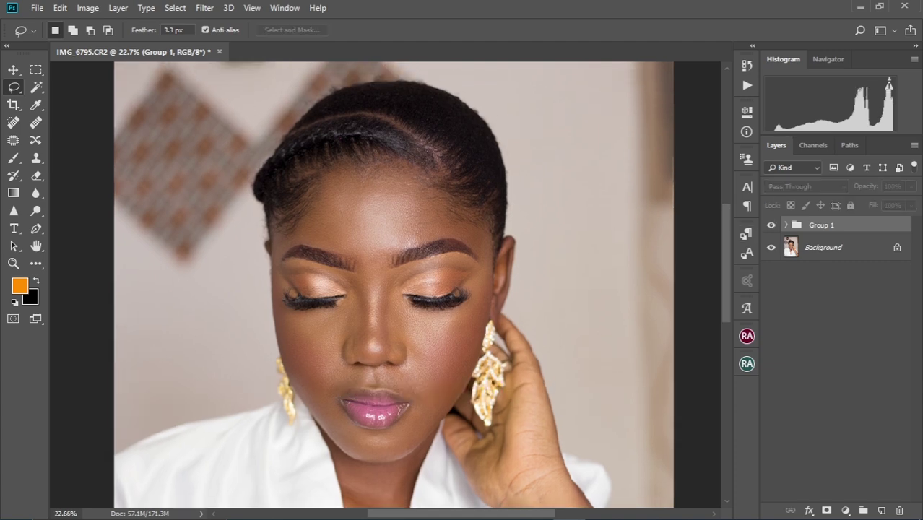
key(ctrl+plus)
key(ctrl+plus)
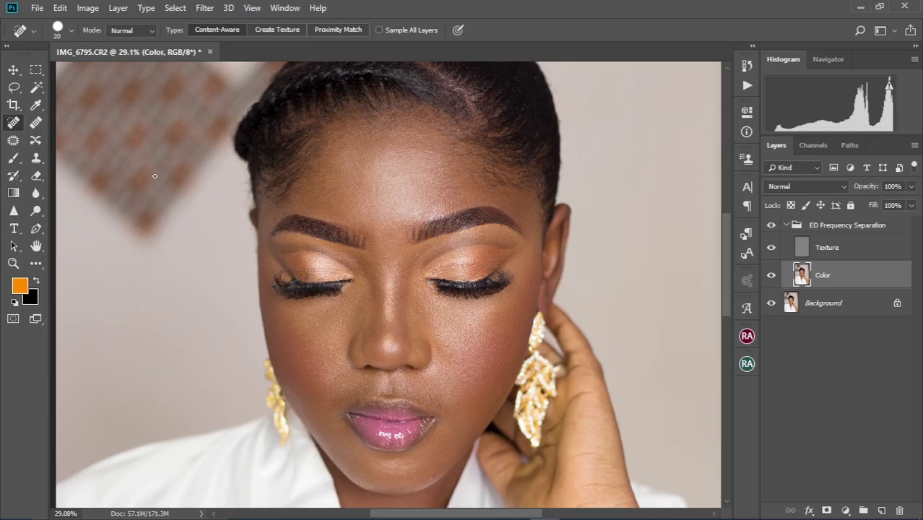
- With the Mixer Brush Tool at size 200, blend the Color layer's skin tones from the right-hand cheek to the neck, then reduce the brush to 150
click(36, 263)
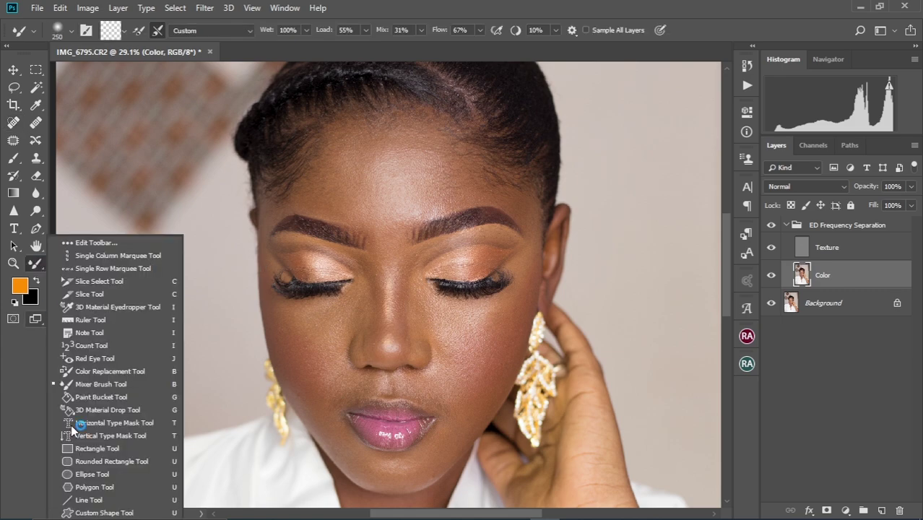
click(97, 384)
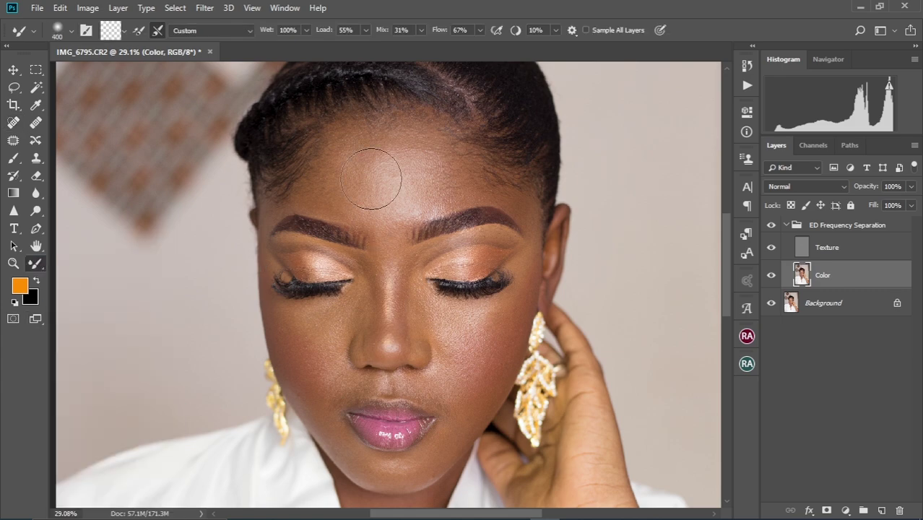
scroll(370, 179, up, 3)
key(bracketleft)
key(bracketleft)
scroll(407, 217, down, 2)
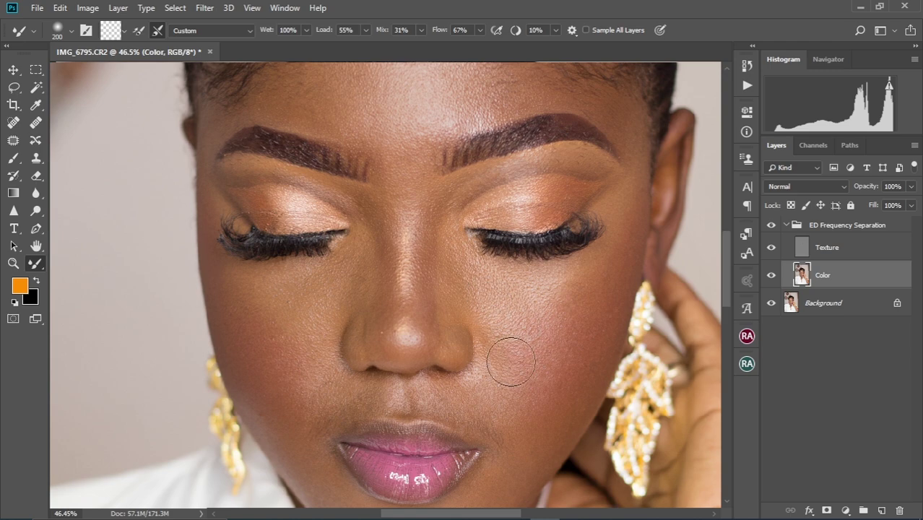
drag(513, 359, 498, 274)
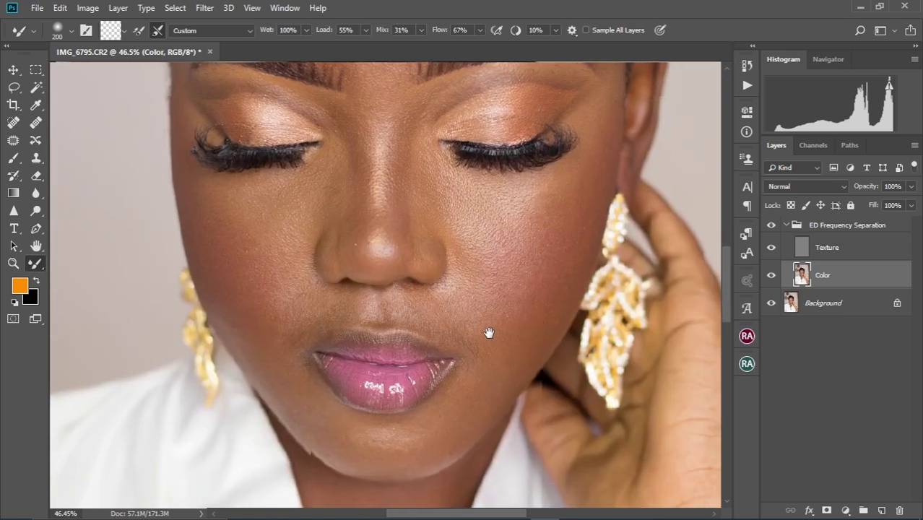
drag(482, 349, 499, 218)
drag(461, 414, 458, 354)
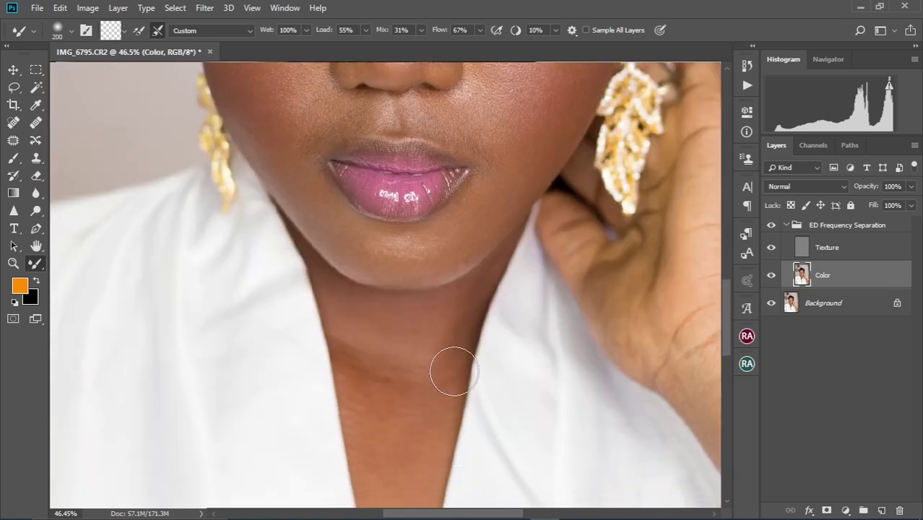
key(bracketleft)
key(bracketleft)
- Blend the forehead skin above the eyebrows on the Color layer using the Mixer Brush at size 250
key(ctrl+0)
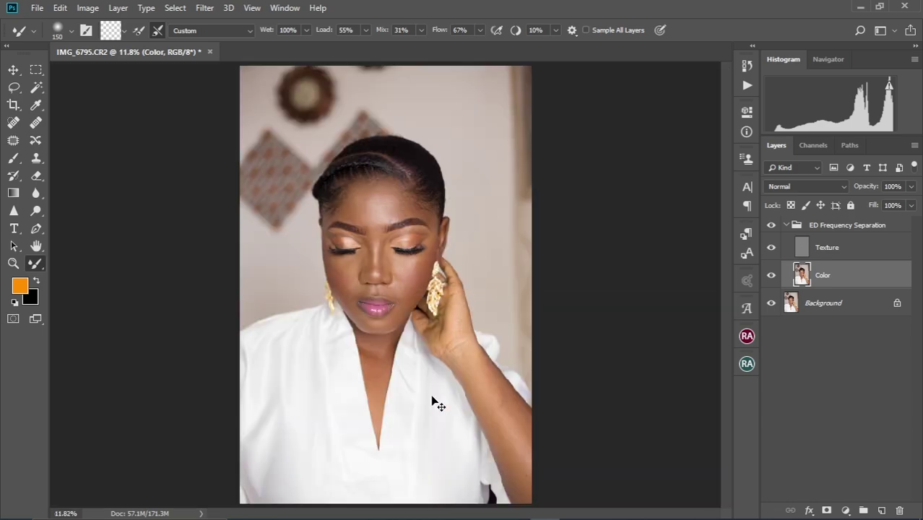
key(ctrl+plus)
key(ctrl+plus)
key(ctrl+plus)
drag(368, 219, 368, 343)
key(ctrl+plus)
drag(400, 285, 406, 353)
key(bracketright)
key(bracketright)
key(bracketright)
key(bracketright)
key(bracketright)
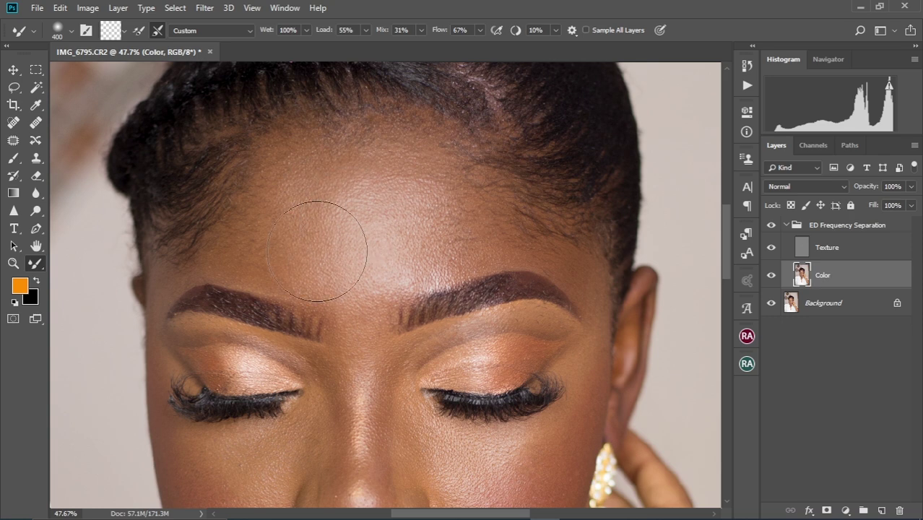
key(bracketleft)
key(bracketleft)
mouse_move(446, 249)
mouse_down()
mouse_move(533, 235)
mouse_move(472, 221)
mouse_move(581, 265)
mouse_move(551, 271)
mouse_up()
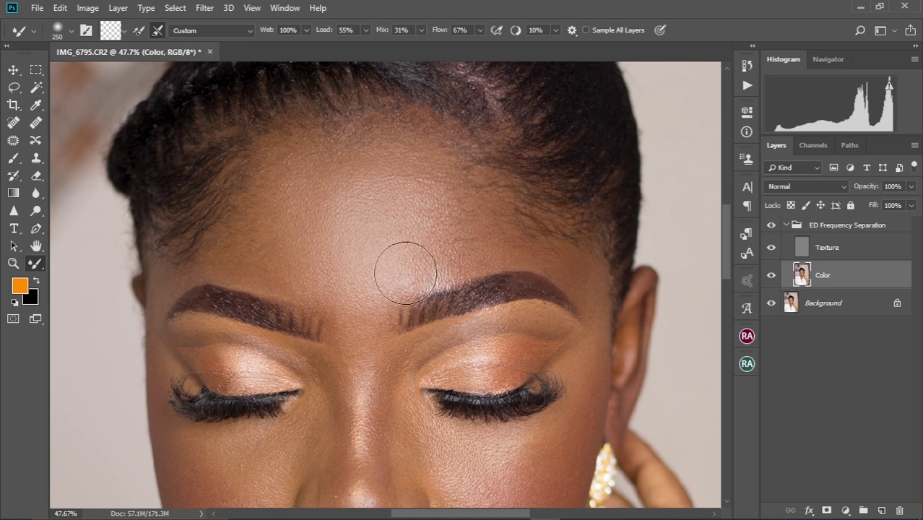
key(bracketright)
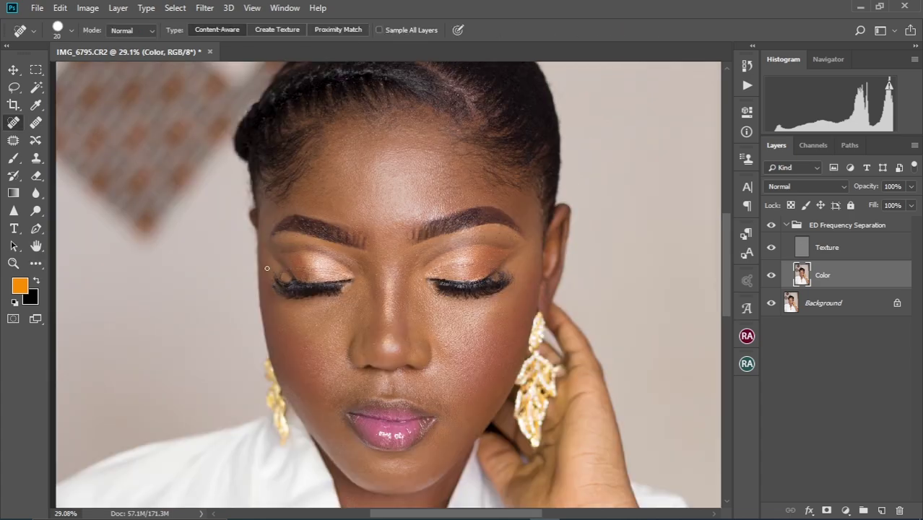
- Switch to the Mixer Brush Tool and blend the right-hand cheek on the Color layer at size 200
click(34, 267)
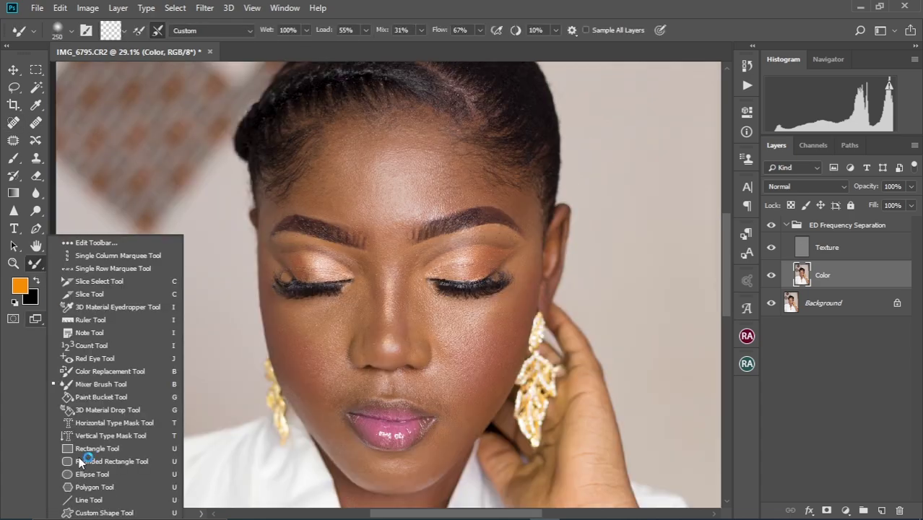
click(97, 384)
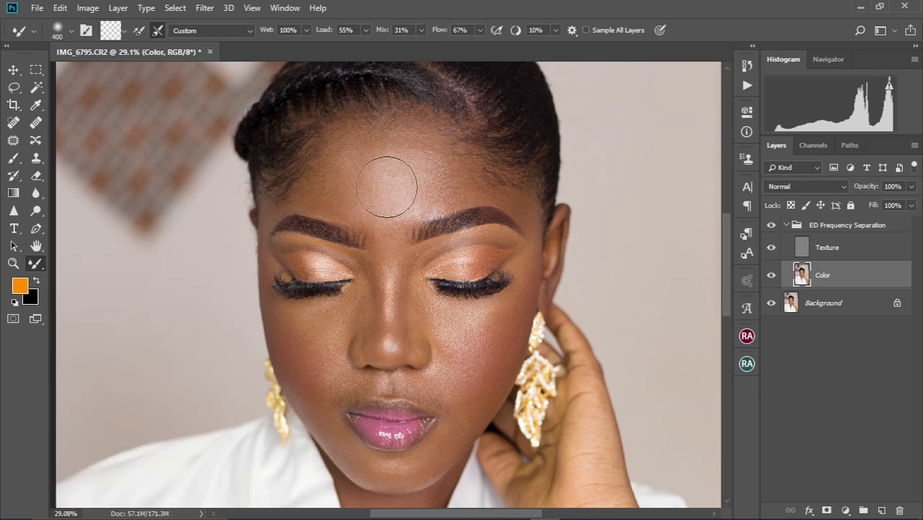
scroll(386, 184, up, 3)
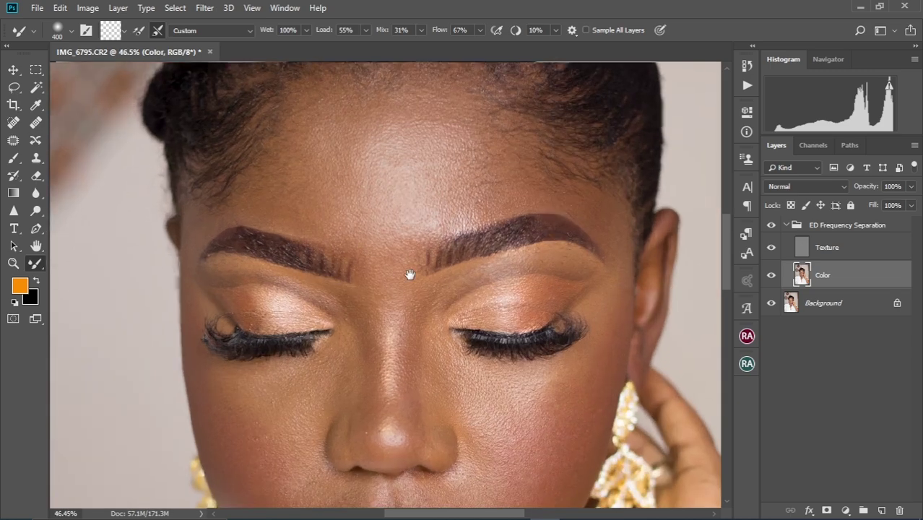
drag(403, 288, 418, 189)
key(bracketleft)
key(bracketleft)
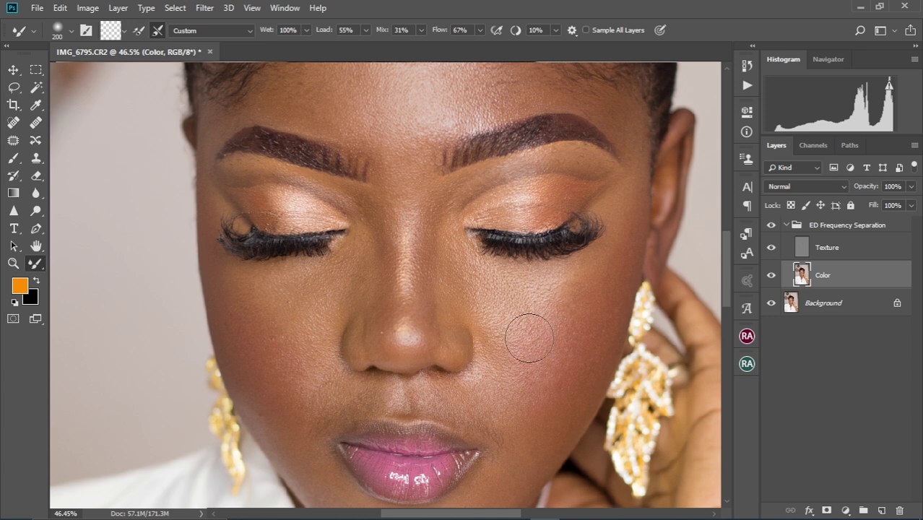
drag(523, 363, 494, 273)
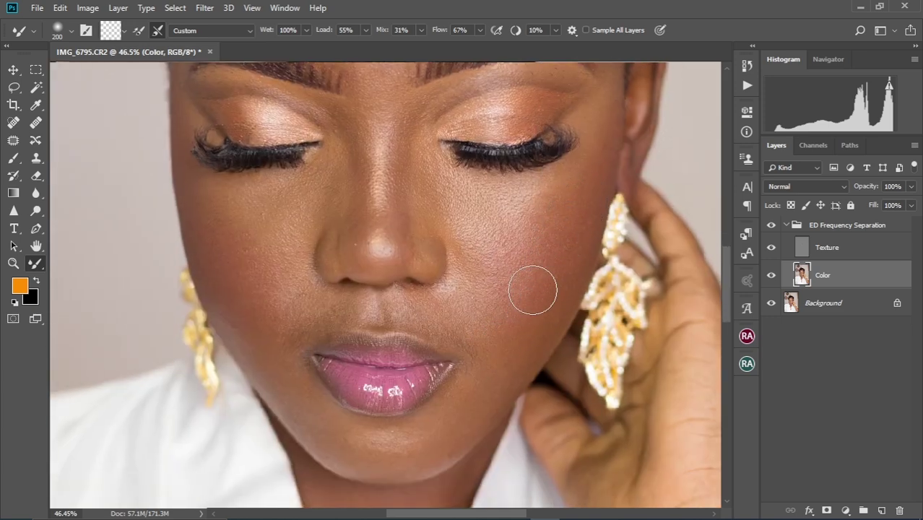
drag(482, 350, 500, 221)
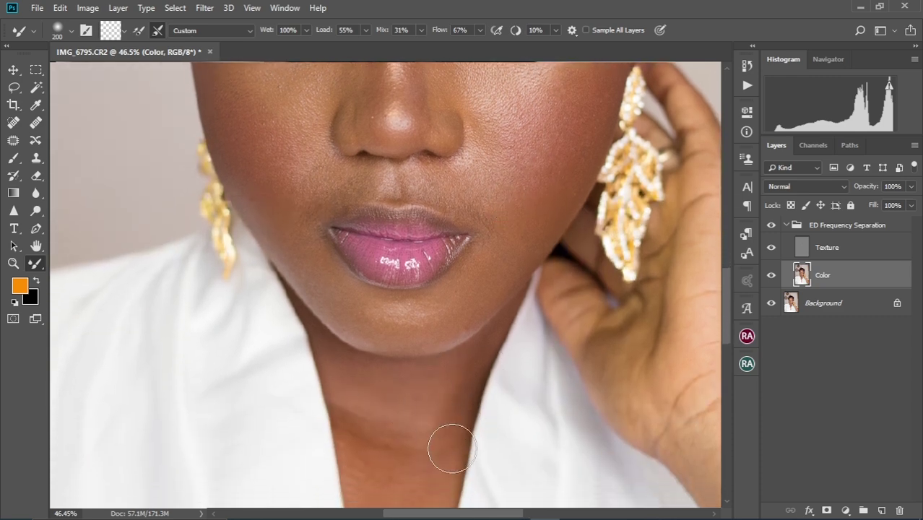
- Smooth the neck's skin tones on the Color layer with the Mixer Brush at size 150
scroll(457, 346, down, 3)
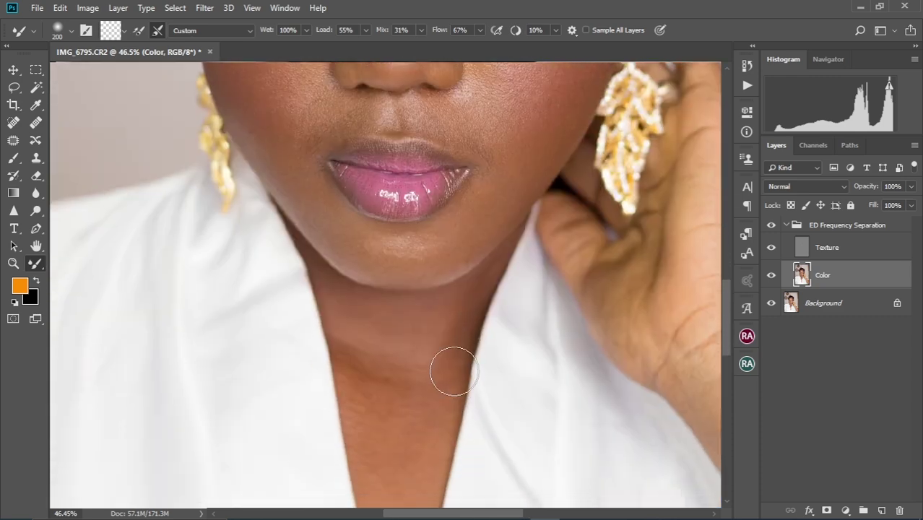
key(bracketleft)
key(bracketleft)
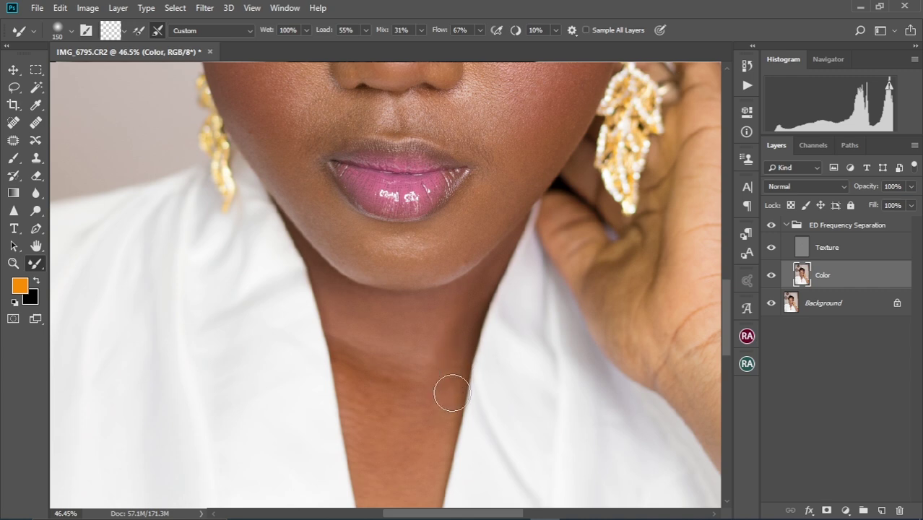
key(ctrl+0)
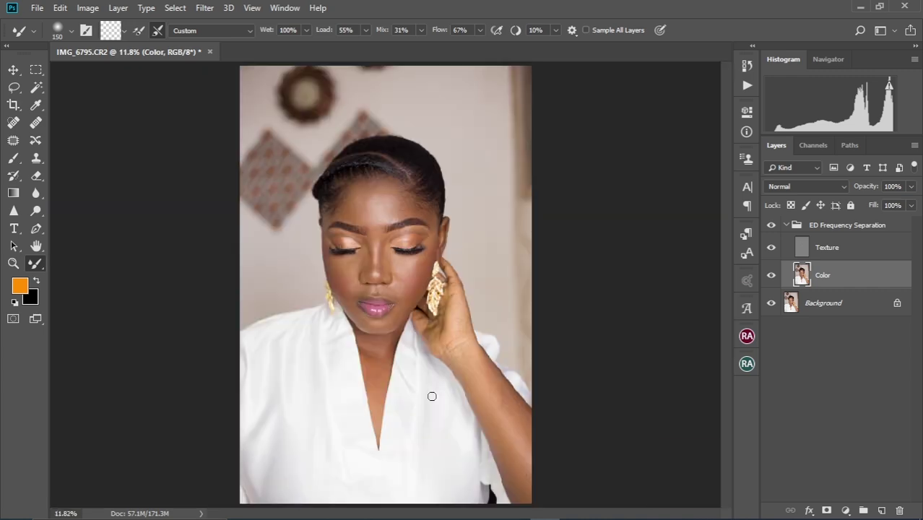
- Even out the highlight in the middle of the forehead with the Mixer Brush at size 400
scroll(432, 396, up, 4)
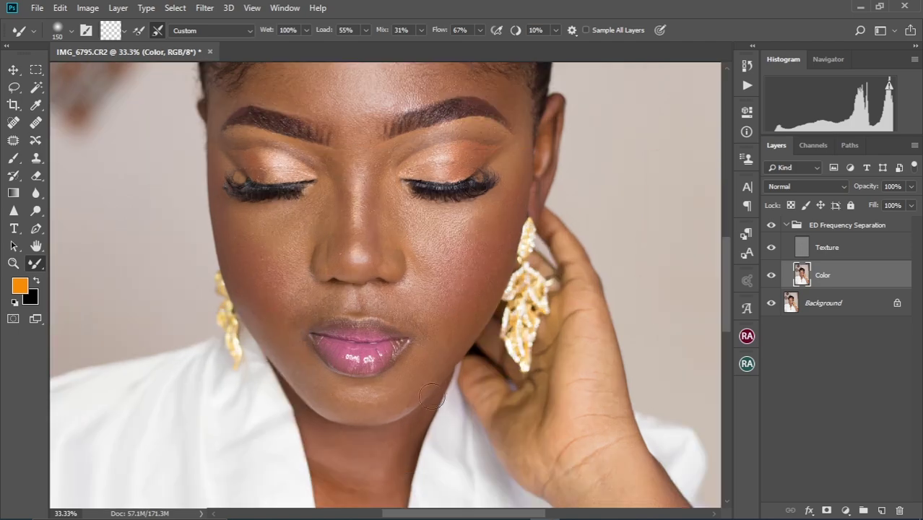
scroll(369, 220, up, 3)
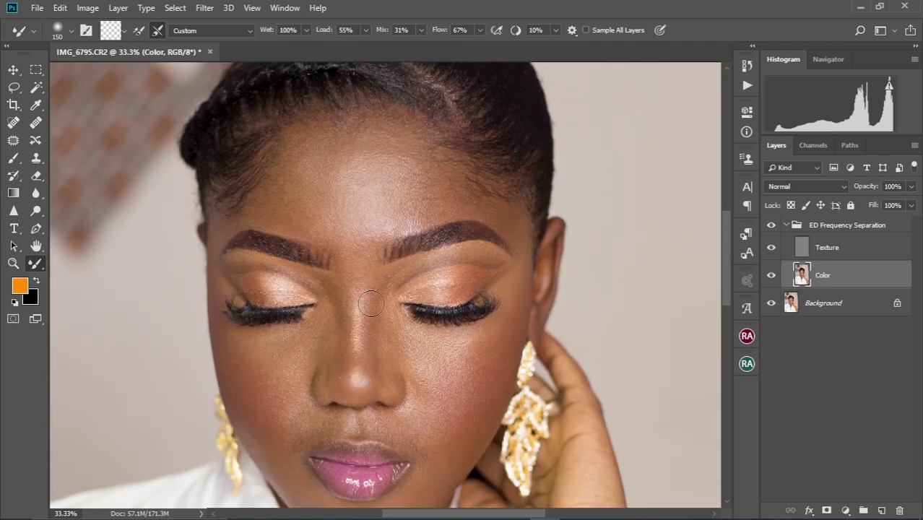
scroll(369, 268, up, 2)
drag(395, 264, 406, 315)
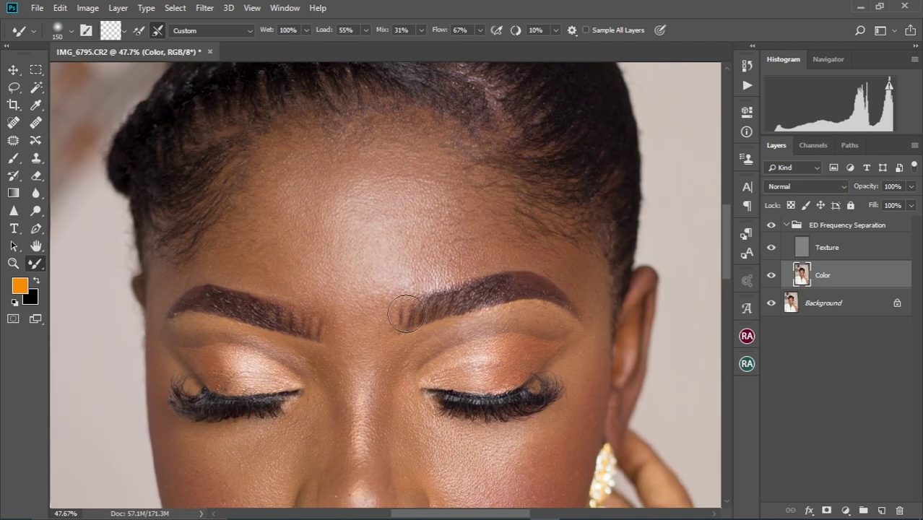
key(bracketright)
key(bracketright)
key(bracketright)
key(bracketright)
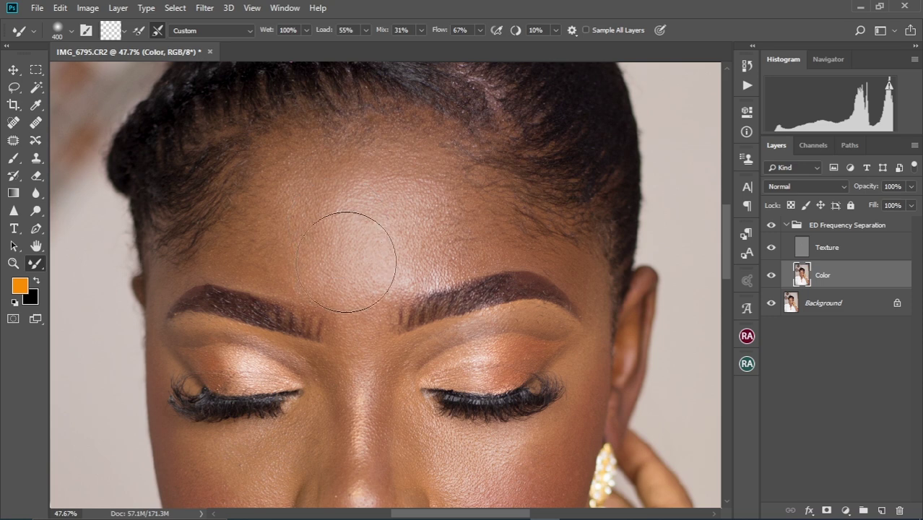
- Reduce the Mixer Brush to size 250 and blend from between the eyebrows across to the right-hand side of the forehead
key(bracketleft)
key(bracketleft)
key(bracketleft)
key(bracketleft)
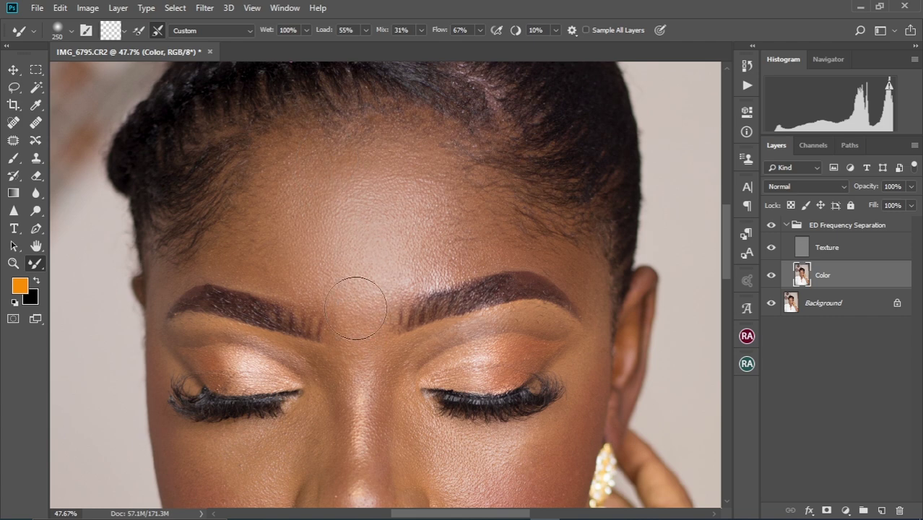
key(bracketleft)
key(bracketright)
key(bracketright)
key(bracketleft)
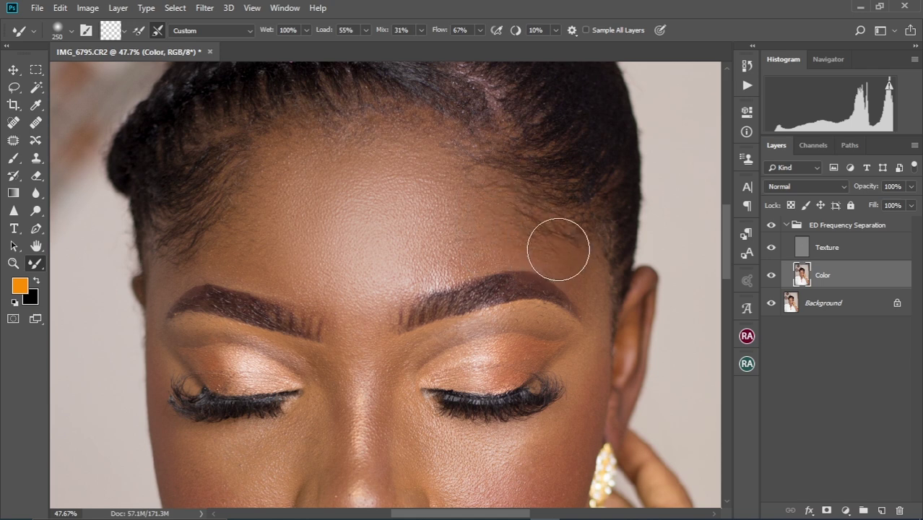
- Blend the right-hand eyelid and the skin below its eyebrow, starting with the Mixer Brush at size 175
drag(546, 272, 531, 198)
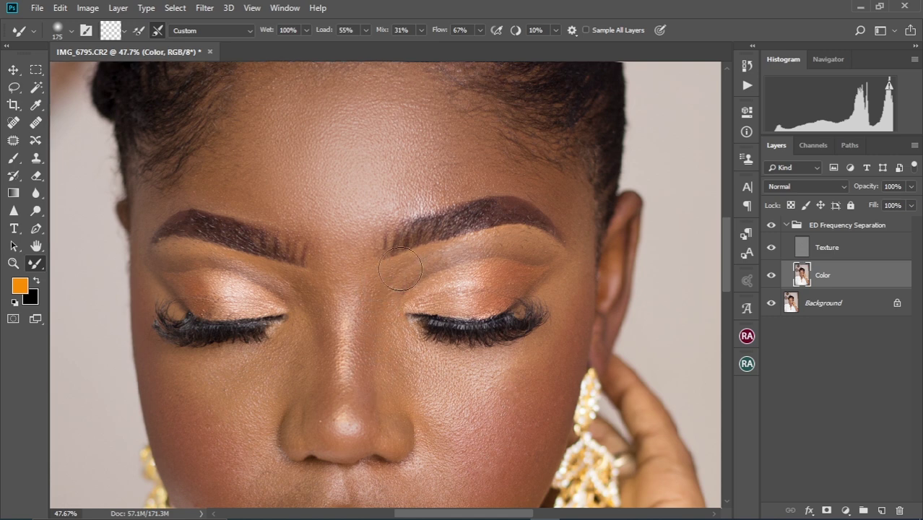
mouse_move(457, 270)
mouse_down()
mouse_move(427, 294)
mouse_move(500, 288)
mouse_move(470, 279)
mouse_move(484, 268)
mouse_move(452, 278)
mouse_up()
mouse_move(476, 264)
mouse_down()
mouse_move(471, 253)
mouse_move(439, 255)
mouse_move(433, 247)
mouse_move(491, 251)
mouse_up()
key(bracketright)
mouse_move(487, 290)
mouse_down()
mouse_move(530, 274)
mouse_move(476, 307)
mouse_move(458, 301)
mouse_move(502, 287)
mouse_move(495, 274)
mouse_move(519, 246)
mouse_move(548, 247)
mouse_move(431, 268)
mouse_up()
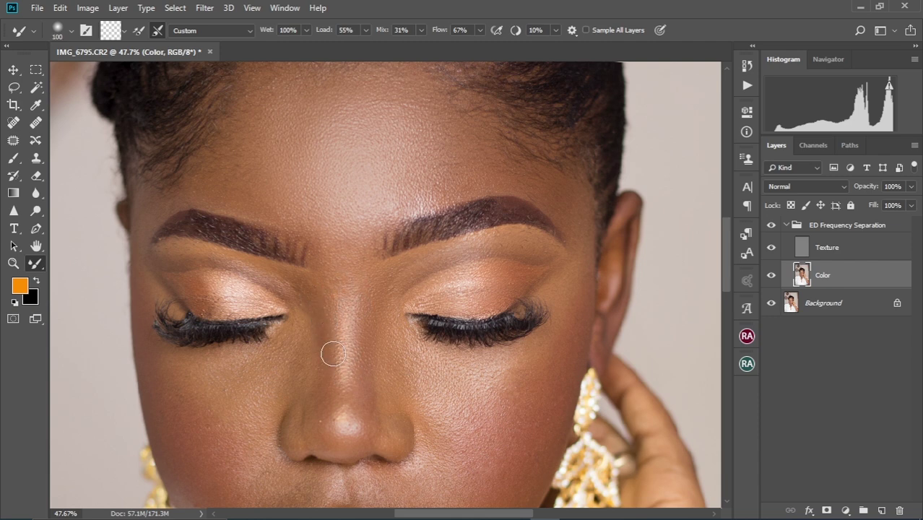
- Smooth the tones along the bridge of the nose with the Mixer Brush, adjusting the brush size as needed
key(bracketright)
key(bracketright)
key(bracketright)
key(bracketleft)
key(bracketleft)
key(bracketleft)
key(bracketright)
- Blend the left-hand eyelid from its inner corner to below the eyebrow with the Mixer Brush at size 100
drag(284, 285, 319, 319)
mouse_move(249, 294)
mouse_down()
mouse_move(195, 289)
mouse_move(211, 299)
mouse_move(186, 278)
mouse_move(234, 301)
mouse_move(213, 303)
mouse_move(198, 286)
mouse_move(245, 294)
mouse_up()
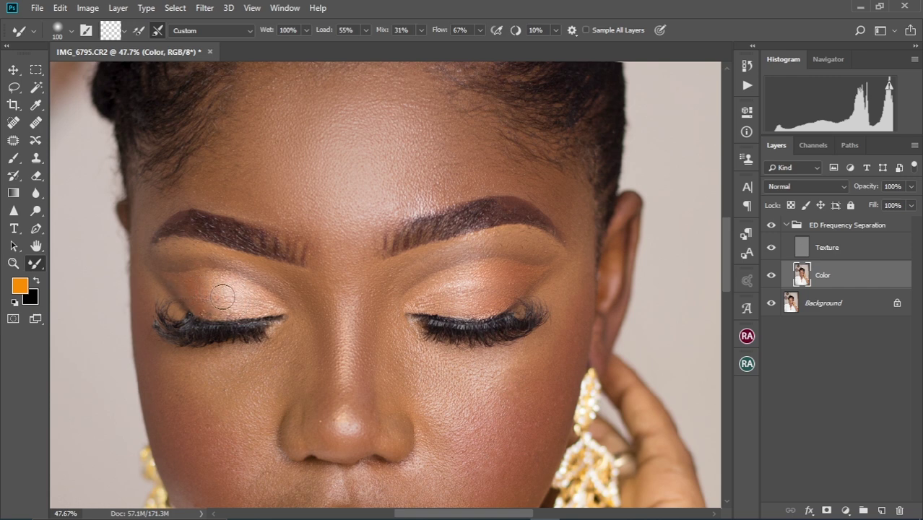
mouse_move(237, 294)
mouse_down()
mouse_move(181, 270)
mouse_move(209, 263)
mouse_move(154, 263)
mouse_move(217, 266)
mouse_move(154, 271)
mouse_move(215, 274)
mouse_move(190, 288)
mouse_move(218, 300)
mouse_up()
drag(170, 275, 196, 262)
key([)
key([)
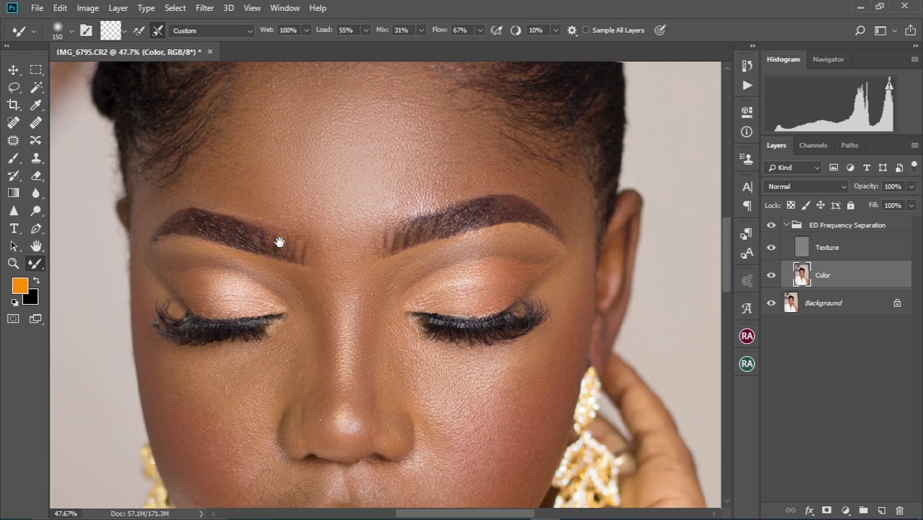
- Smooth the left-hand cheek on the Color layer using the Mixer Brush at size 250, then at size 200
drag(273, 316, 276, 218)
key(bracketright)
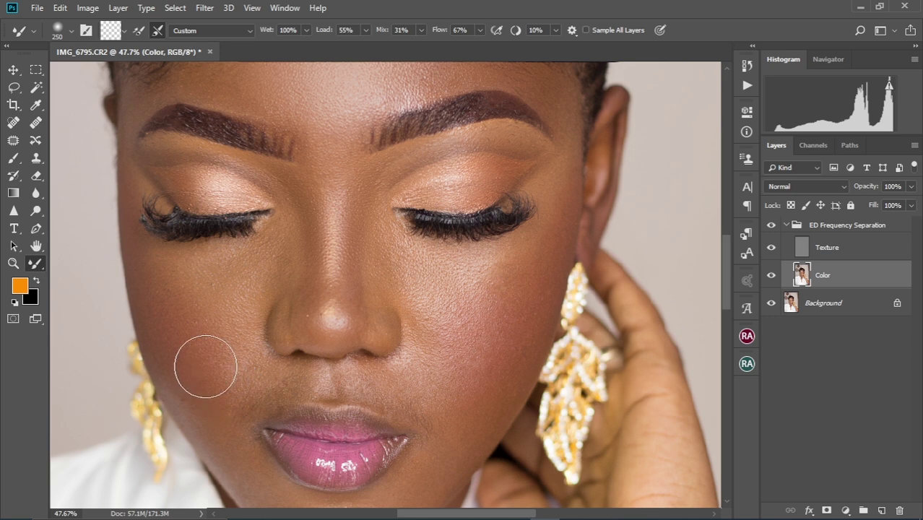
key(bracketleft)
key(bracketleft)
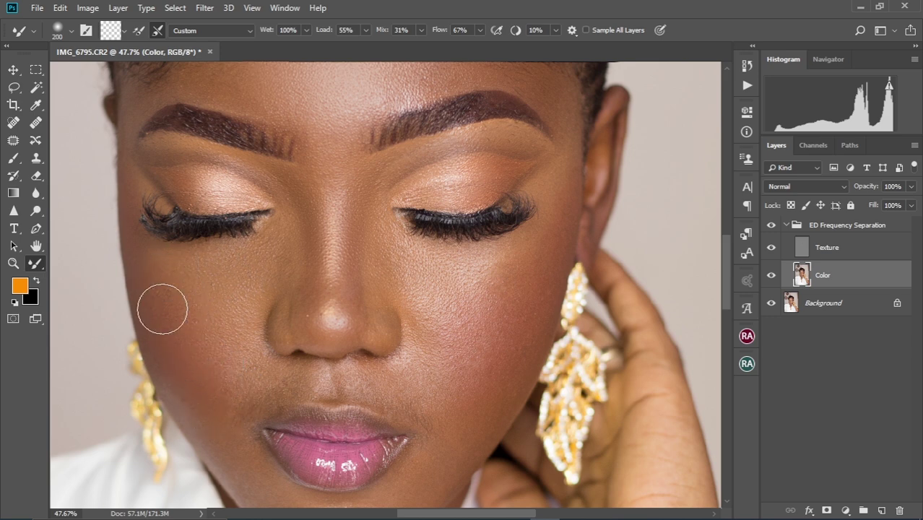
- Blend the side and tip of the nose on the Color layer with the Mixer Brush at size 125
drag(428, 374, 381, 297)
key(bracketright)
key(bracketright)
key(bracketleft)
key(bracketleft)
key(bracketleft)
drag(285, 225, 268, 208)
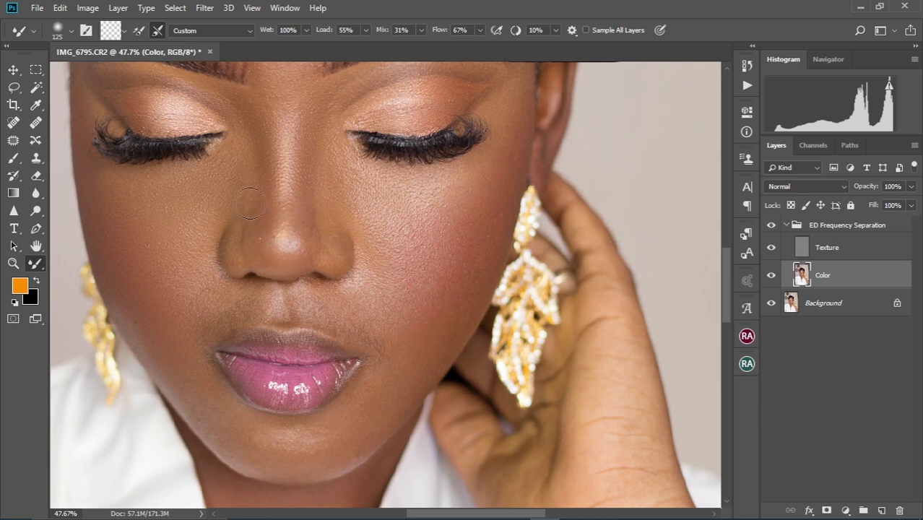
drag(303, 236, 280, 243)
- Enlarge the Mixer Brush to size 200 and blend the chin area below the lips
key(bracketright)
key(bracketright)
key(bracketright)
key(bracketright)
key(bracketright)
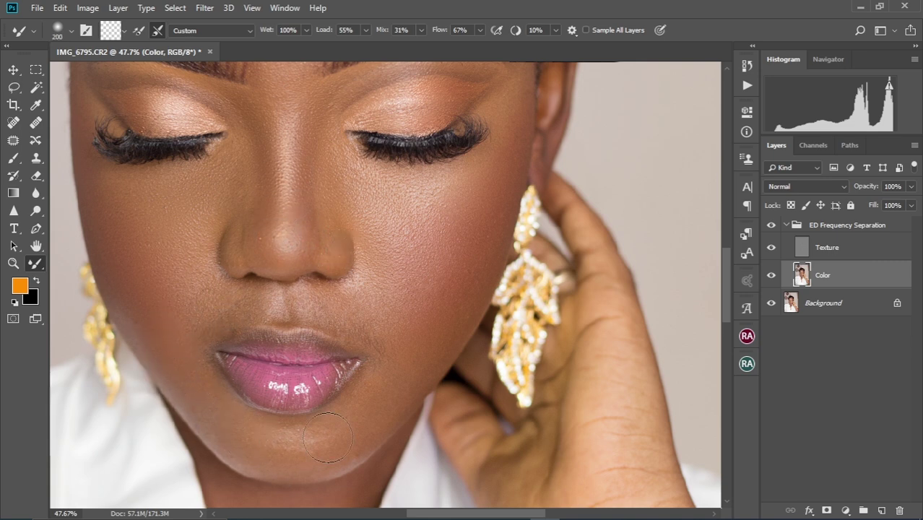
key(bracketright)
- Refine the skin beside the nose and near the left-hand corner of the mouth with the Mixer Brush
scroll(423, 238, down, 5)
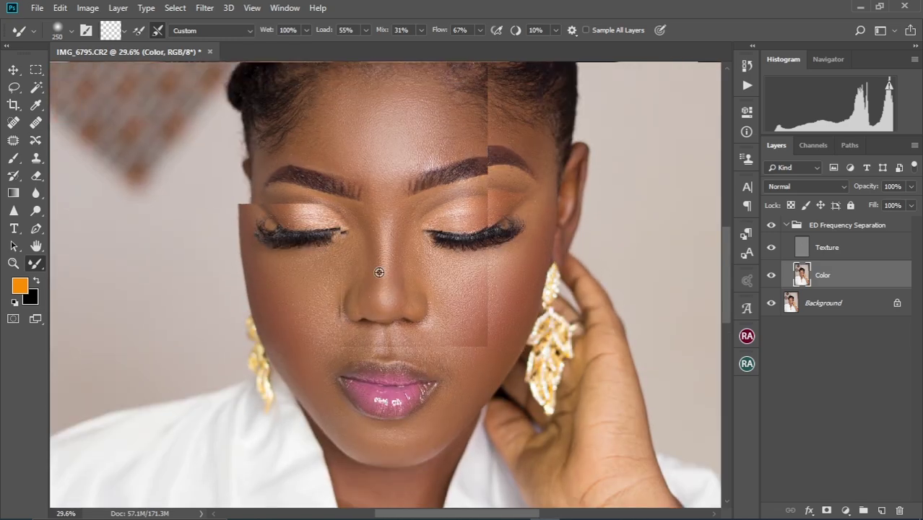
scroll(379, 271, up, 3)
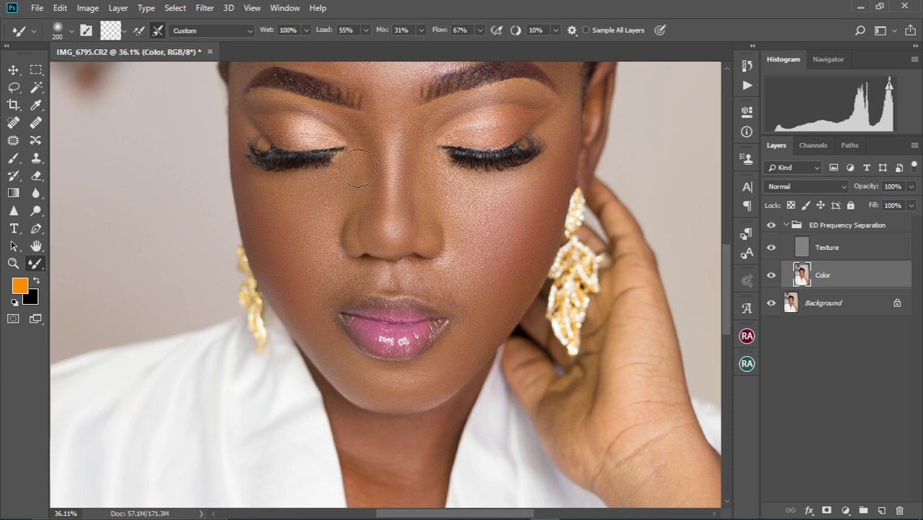
key(])
drag(318, 308, 315, 327)
key([)
key([)
- Blend the neck and upper chest on the Color layer with the Mixer Brush at size 250
key(bracketright)
scroll(469, 268, down, 3)
key(bracketright)
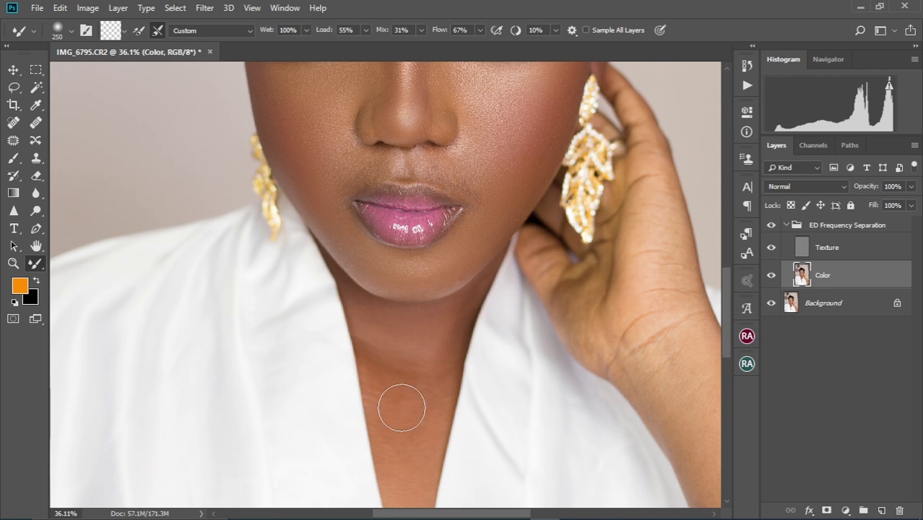
- Smooth the raised hand and wrist with the Mixer Brush at size 250, then the forearm at size 400
scroll(412, 354, down, 3)
drag(527, 134, 346, 282)
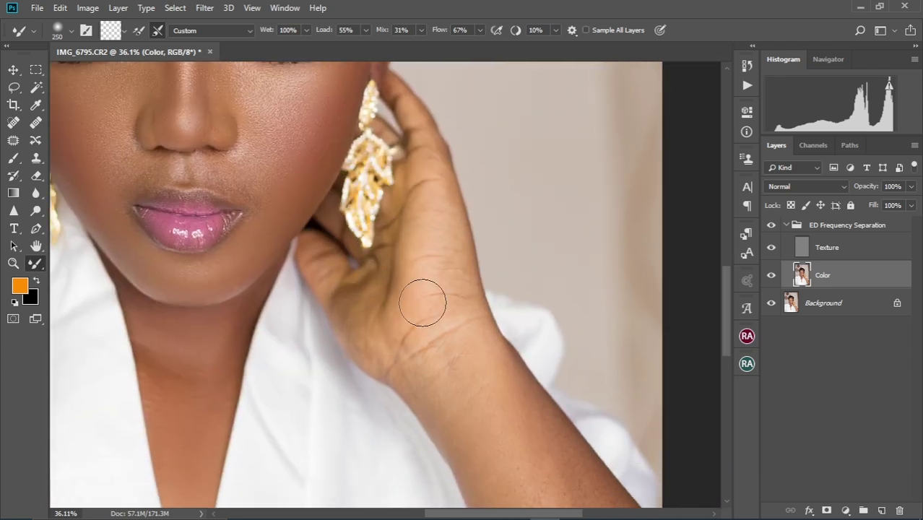
drag(443, 340, 378, 173)
key(bracketright)
key(bracketright)
drag(485, 309, 461, 203)
scroll(527, 416, down, 2)
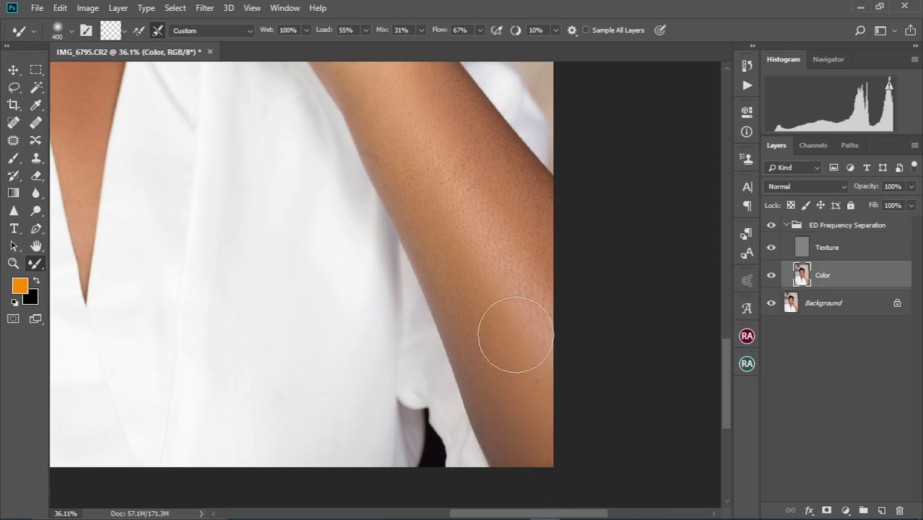
key(ctrl+0)
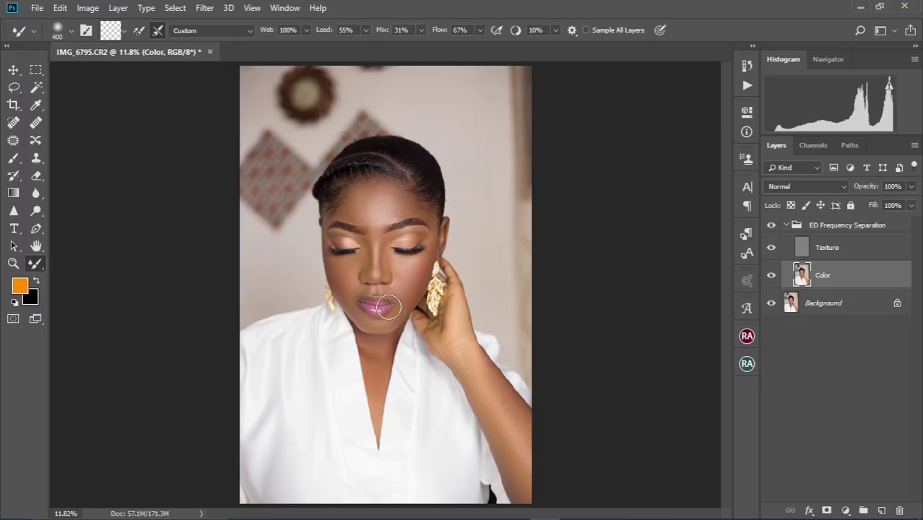
- Blend the forehead again from its centre to the left-hand hairline with the Mixer Brush at size 400
scroll(388, 306, down, 4)
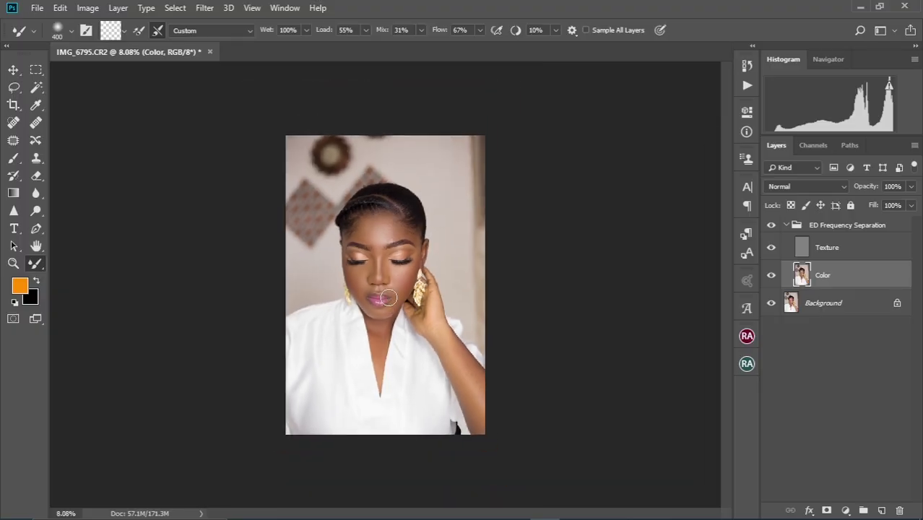
scroll(388, 307, up, 6)
scroll(387, 282, up, 1)
scroll(387, 282, down, 2)
scroll(388, 282, up, 2)
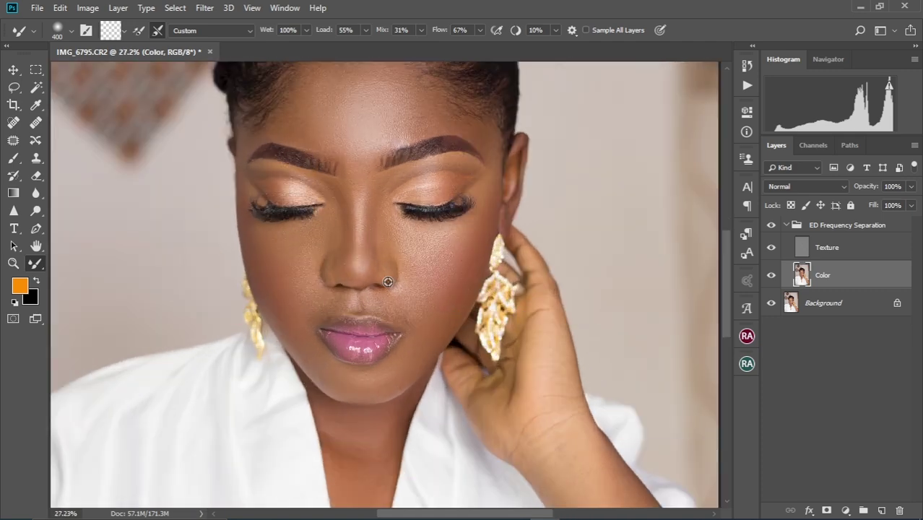
drag(394, 234, 391, 313)
scroll(405, 310, up, 3)
drag(389, 272, 389, 335)
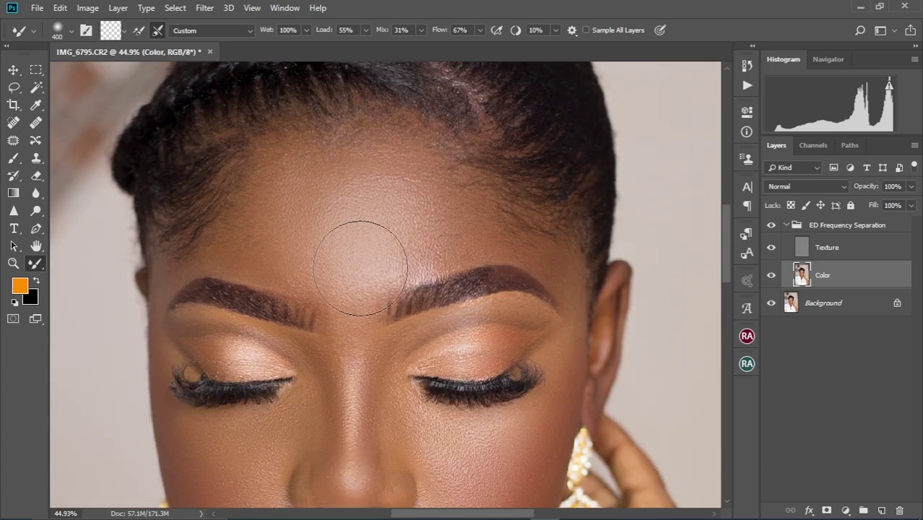
key(bracketleft)
key(bracketleft)
key(ctrl+minus)
key(ctrl+plus)
key(bracketright)
key(bracketright)
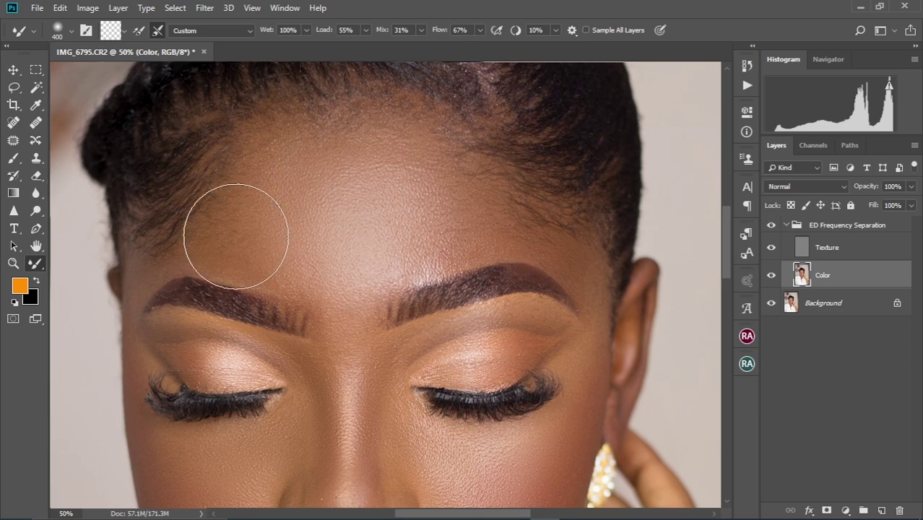
- Examine the retouched face, neck and raised arm at several zoom levels, including the complete portrait
scroll(322, 184, down, 5)
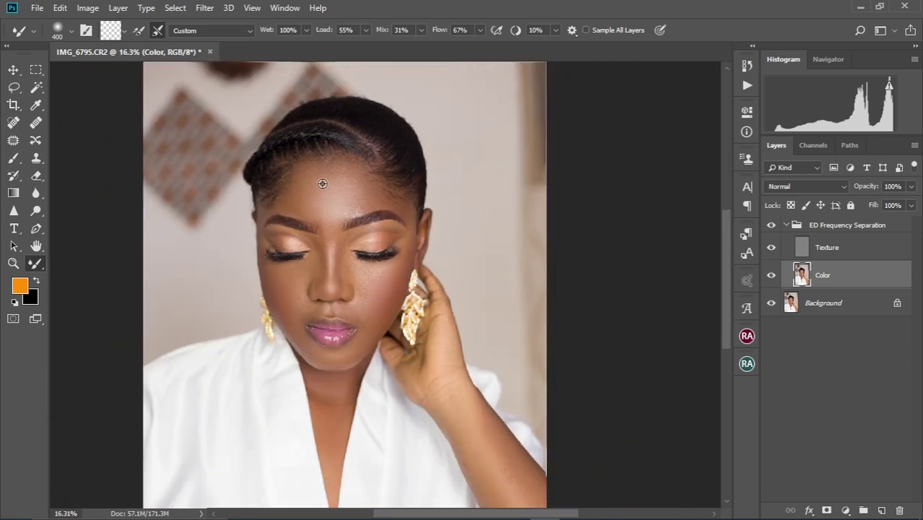
scroll(332, 278, up, 3)
drag(309, 325, 320, 243)
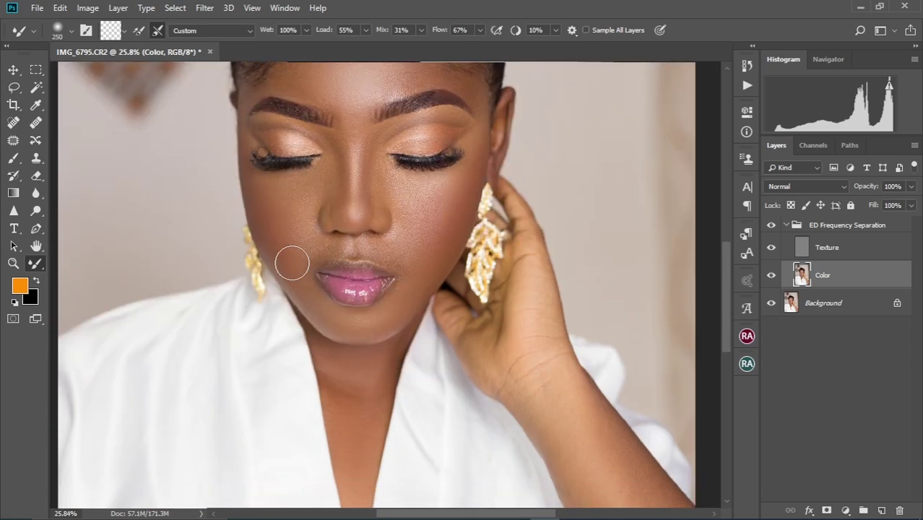
scroll(315, 249, down, 3)
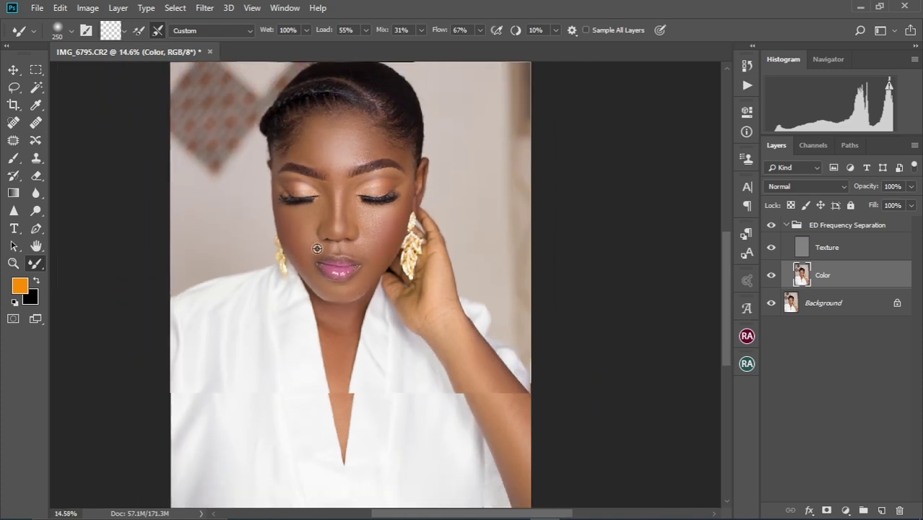
scroll(385, 245, down, 1)
key(bracketright)
key(bracketright)
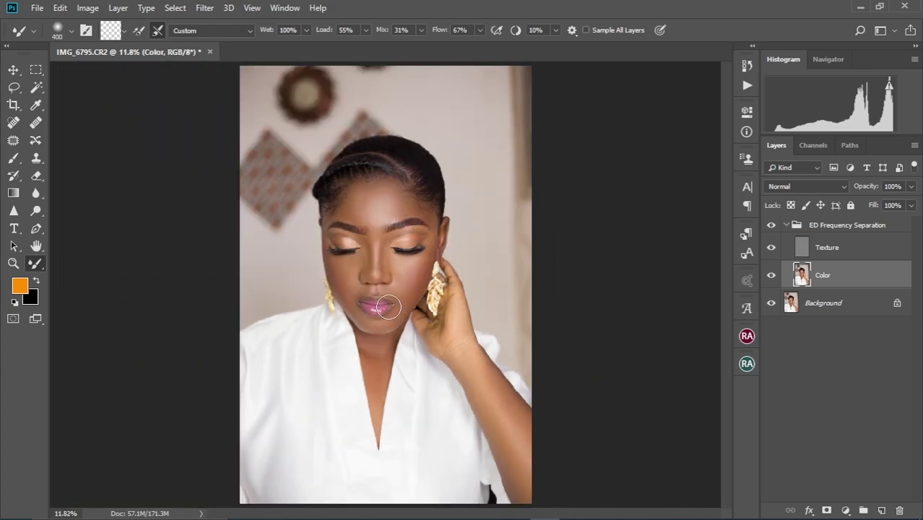
scroll(387, 307, down, 1)
scroll(388, 307, down, 1)
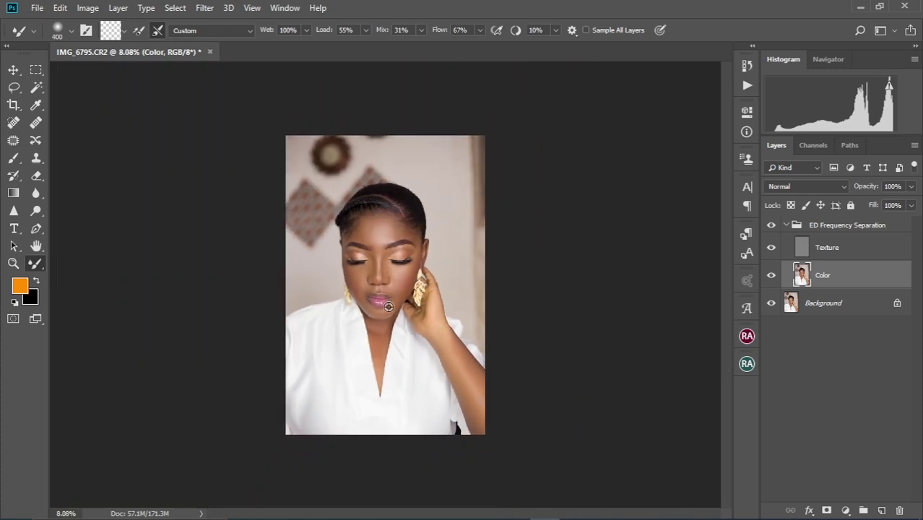
scroll(387, 282, up, 4)
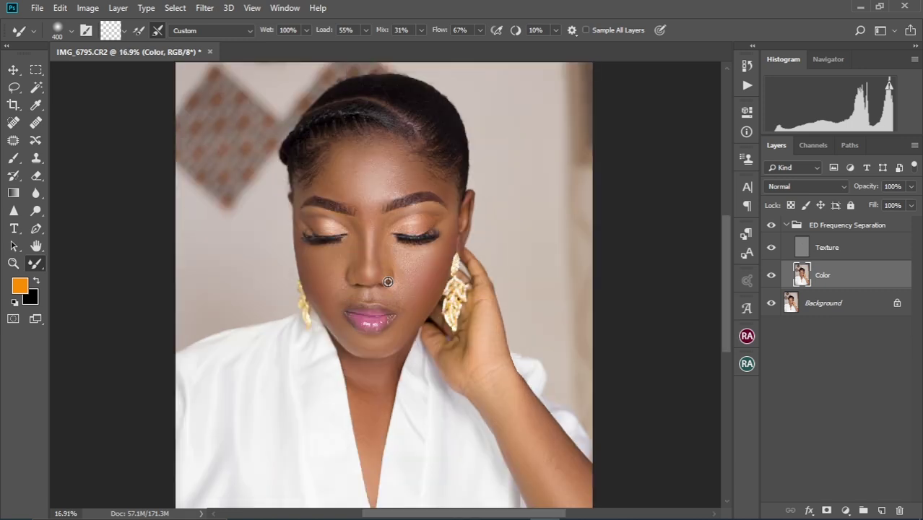
scroll(387, 282, up, 1)
scroll(387, 282, down, 1)
scroll(387, 282, up, 4)
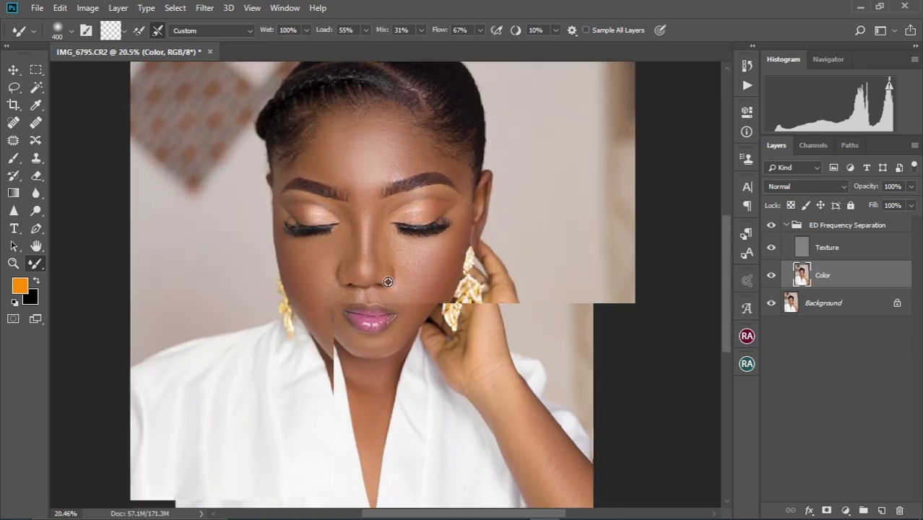
scroll(388, 282, up, 3)
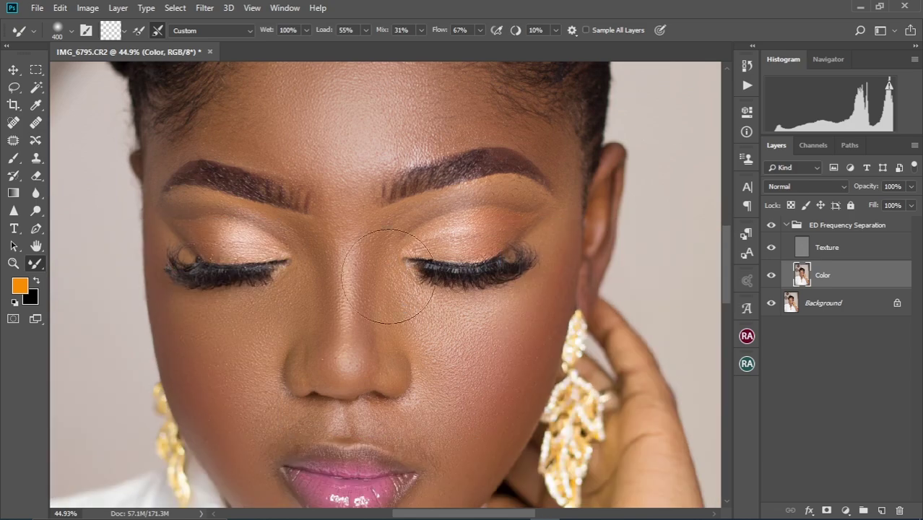
- Inspect the forehead, eye area and lower face up close for uneven skin tones
drag(386, 258, 390, 314)
drag(390, 267, 392, 323)
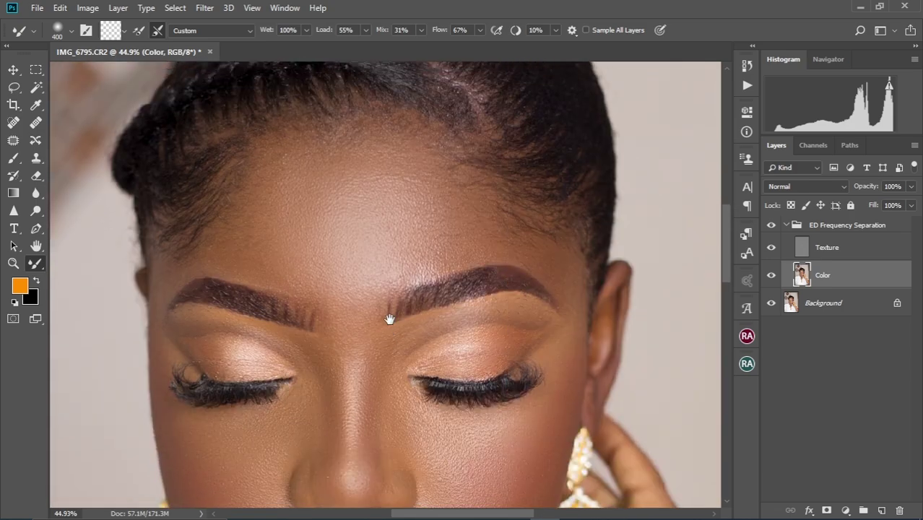
key(bracketleft)
key(bracketleft)
key(bracketright)
scroll(365, 245, down, 1)
scroll(364, 246, up, 1)
key(bracketright)
scroll(321, 181, down, 2)
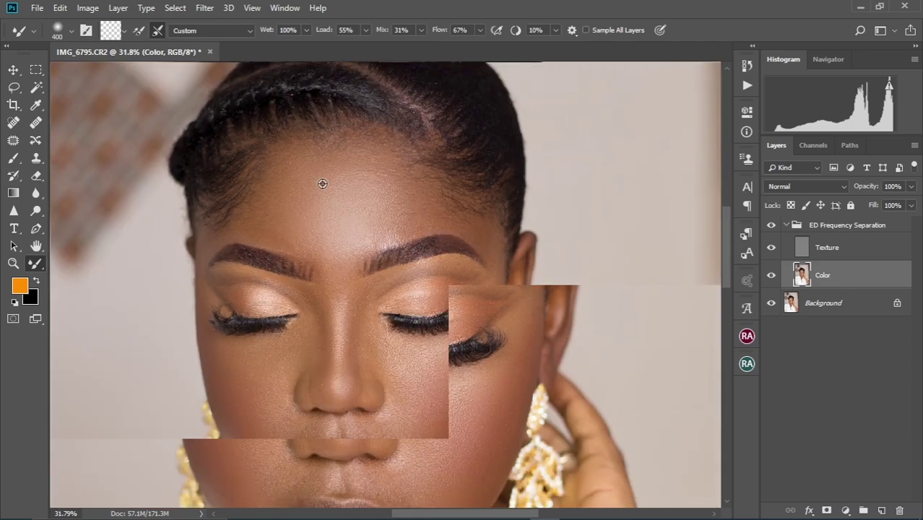
scroll(319, 209, up, 1)
key(bracketleft)
key(bracketleft)
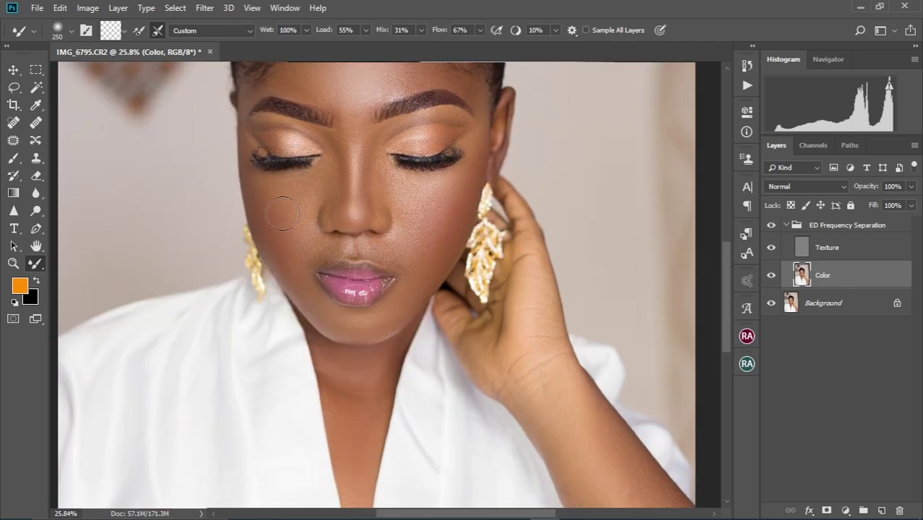
- Compare the portrait with and without the ED Frequency Separation group, both close up and as a full image
scroll(318, 176, down, 2)
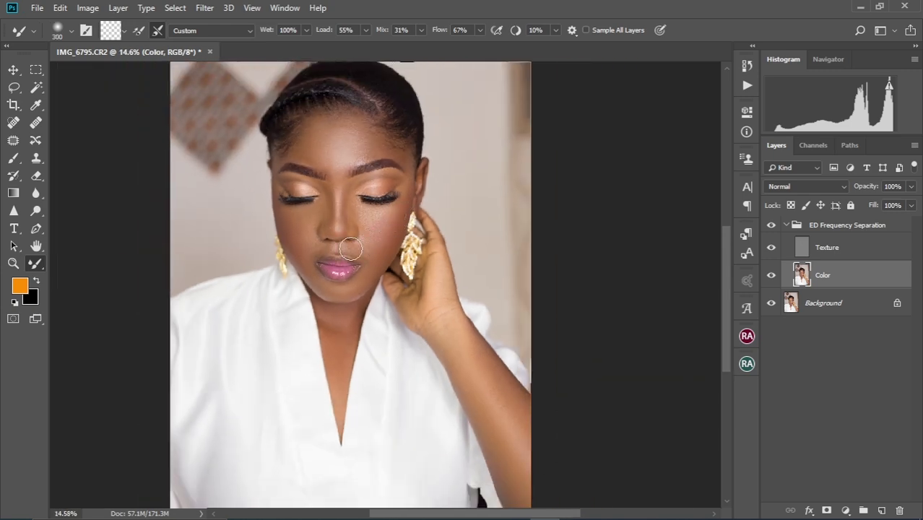
drag(332, 144, 365, 215)
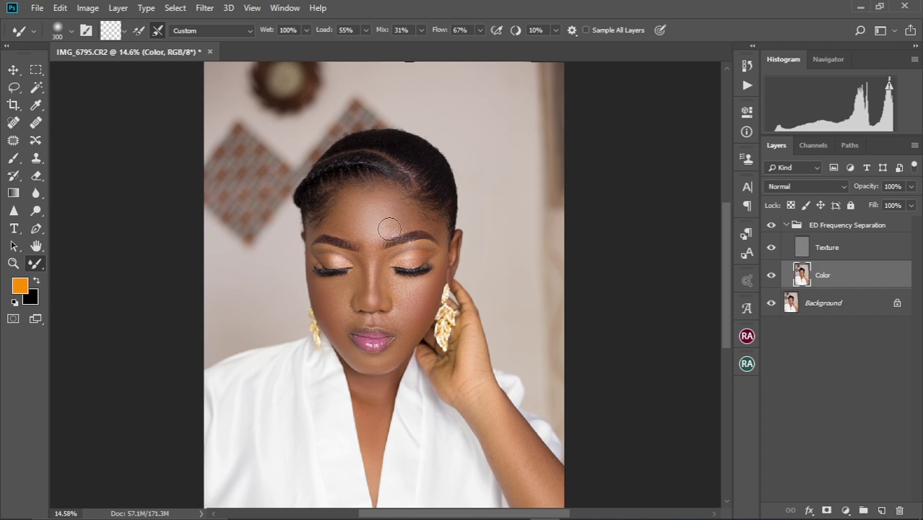
scroll(374, 246, up, 3)
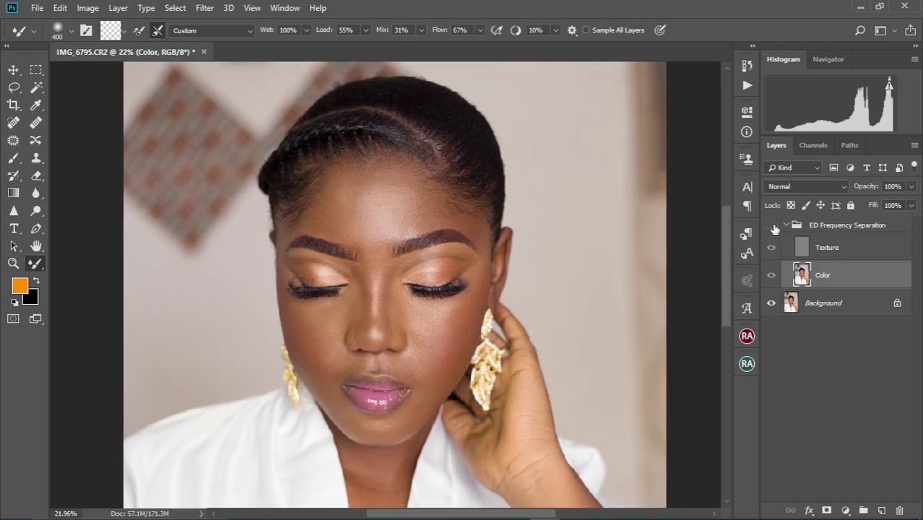
scroll(426, 289, down, 3)
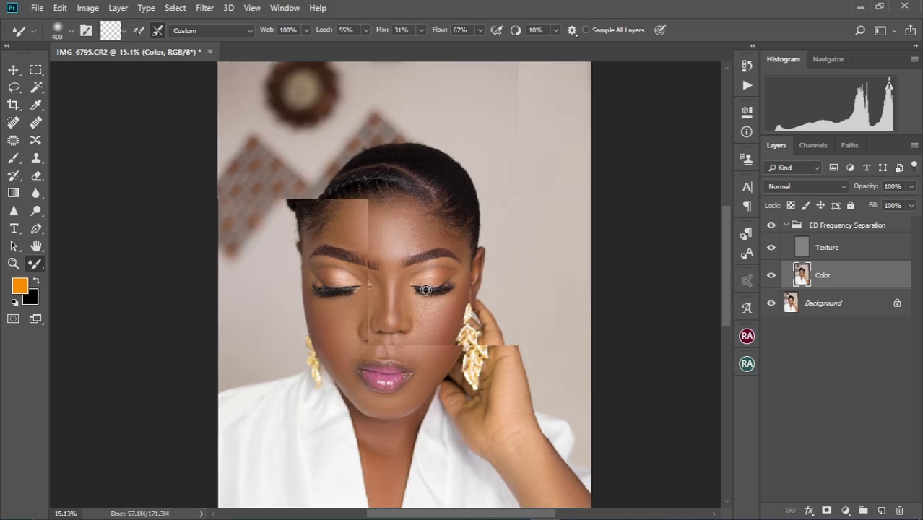
scroll(426, 290, down, 1)
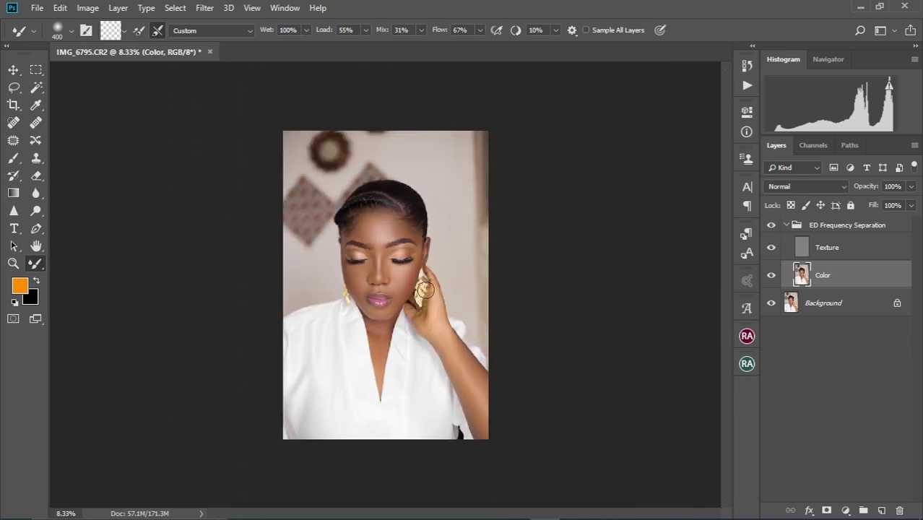
scroll(431, 299, up, 1)
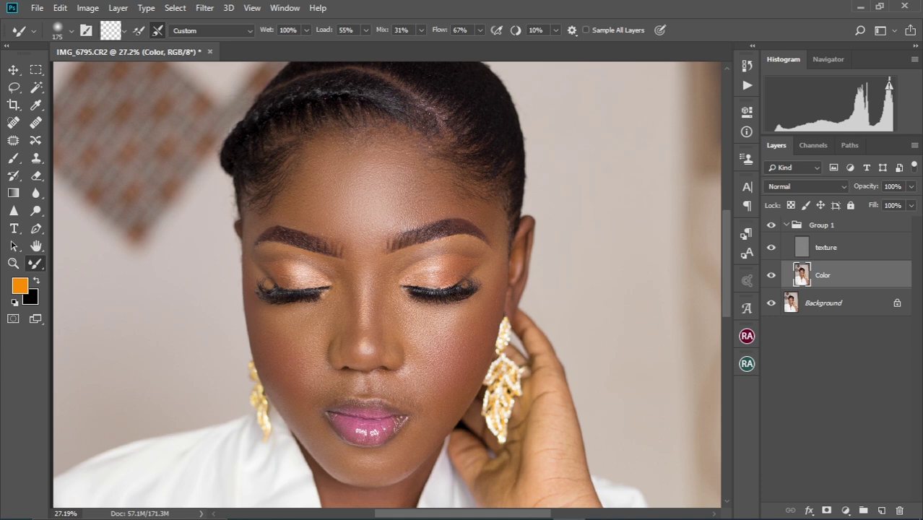
- Blend the eyelid, under-eye and cheek tones on the Color layer in Group 1, varying the Mixer Brush size between 175 and 250
key(bracketright)
key(bracketleft)
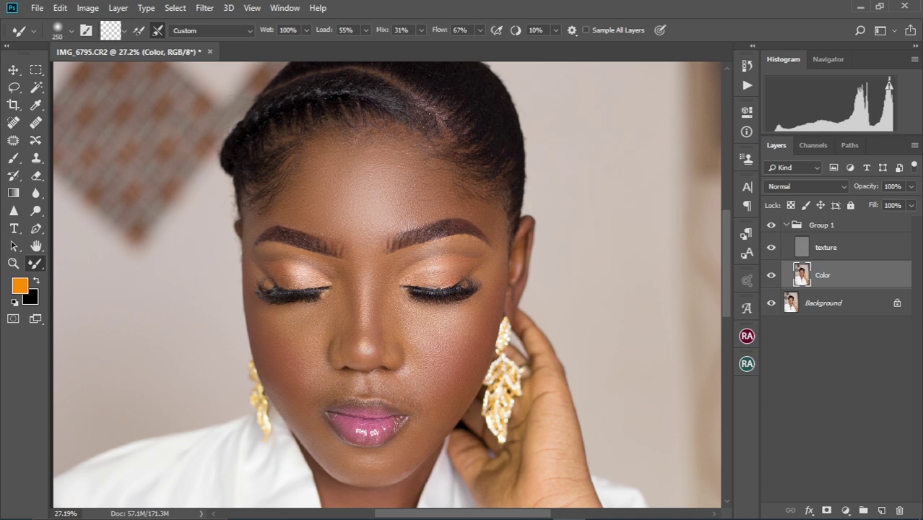
key(bracketleft)
key(bracketleft)
key(bracketright)
key(bracketright)
key(bracketleft)
key(bracketleft)
key(bracketright)
key(bracketright)
key(bracketright)
key(bracketleft)
key(bracketleft)
key(bracketleft)
key(bracketleft)
key(bracketright)
key(bracketright)
key(bracketright)
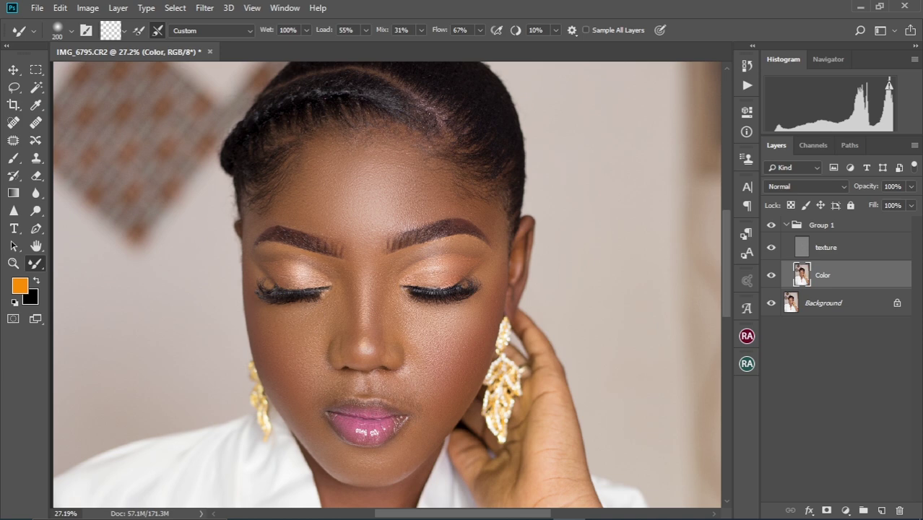
- Check the overall face blending, then set the Mixer Brush size to 250 over the lower face and raised hand
key(bracketleft)
key(bracketleft)
key(bracketleft)
scroll(367, 390, down, 5)
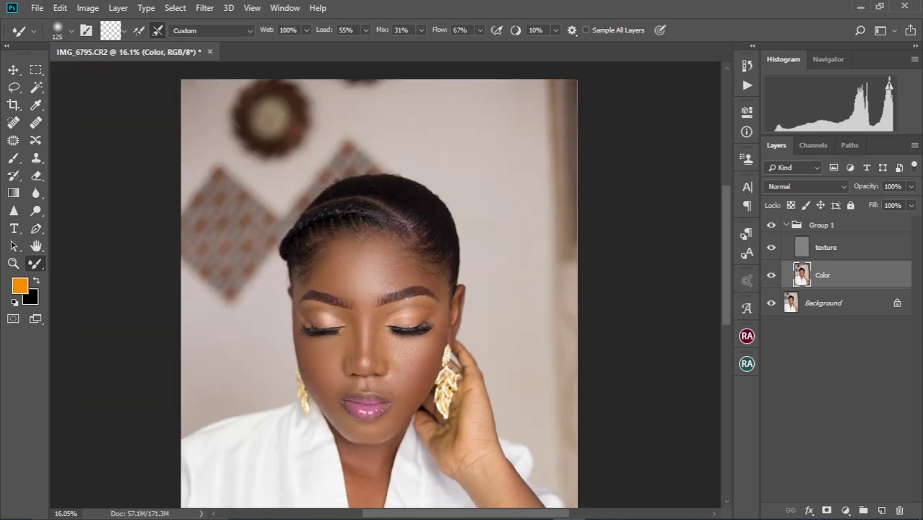
scroll(400, 300, up, 6)
key(bracketright)
key(bracketright)
key(bracketright)
key(bracketright)
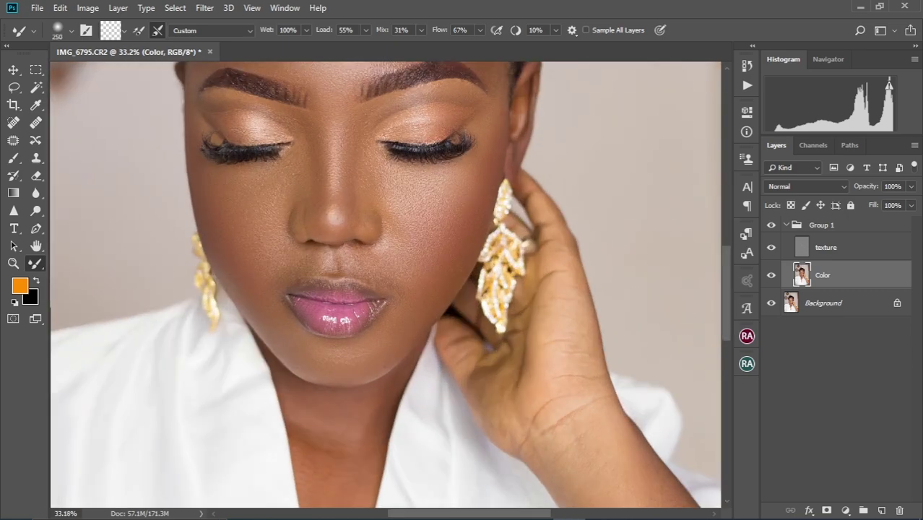